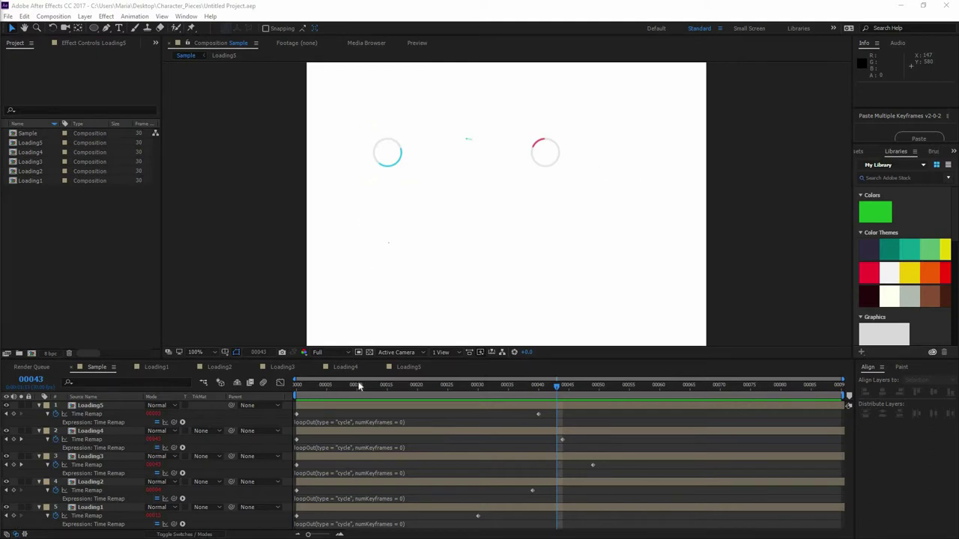
# Duplicate the Loading5 composition in the project, open the Loading6 copy and preview its animation.
pyautogui.click(357, 385)
pyautogui.click(33, 143)
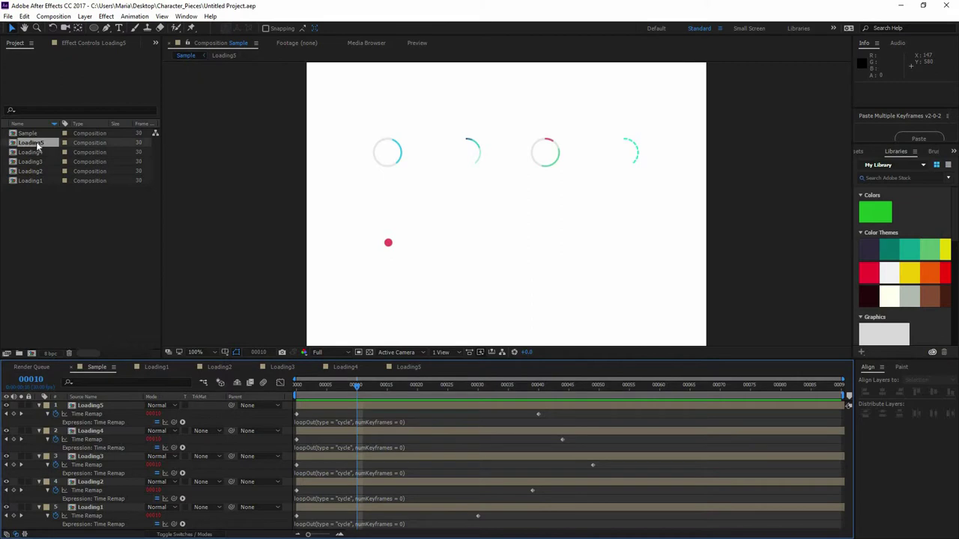
pyautogui.hotkey('ctrl', 'c')
pyautogui.hotkey('ctrl', 'v')
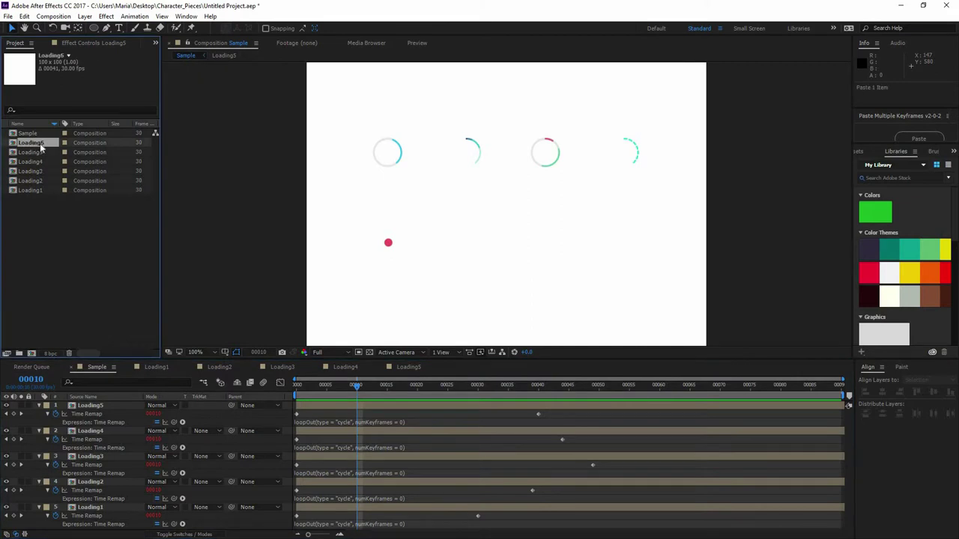
pyautogui.doubleClick(31, 143)
pyautogui.press('space')
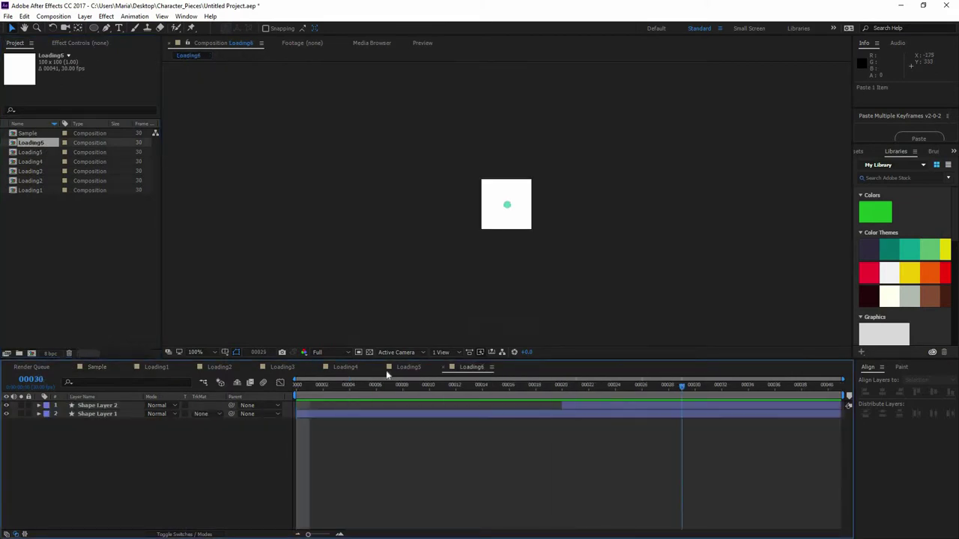
pyautogui.press('space')
# Delete Shape Layer 2 from the Loading6 composition and scrub through the remaining animation.
pyautogui.click(96, 405)
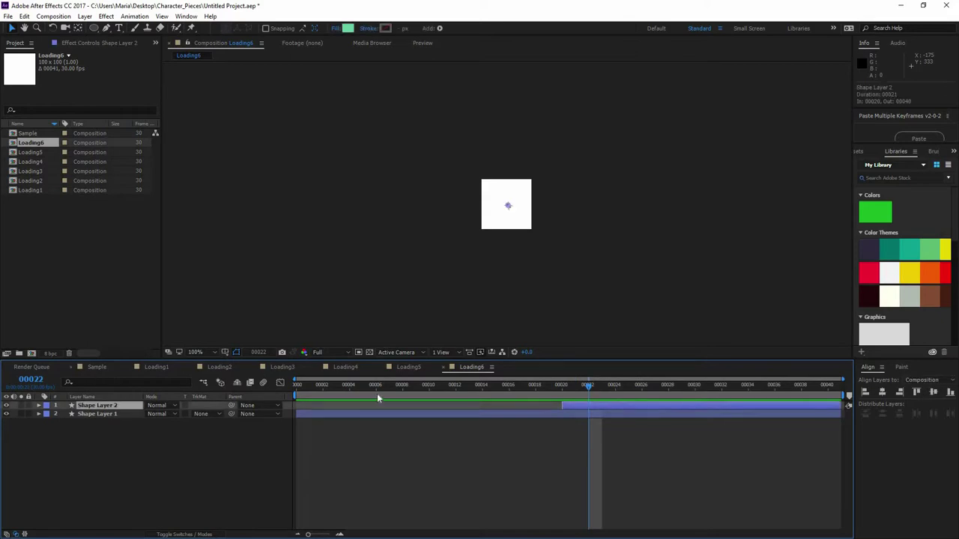
pyautogui.press('Delete')
pyautogui.moveTo(311, 384); pyautogui.dragTo(457, 369)
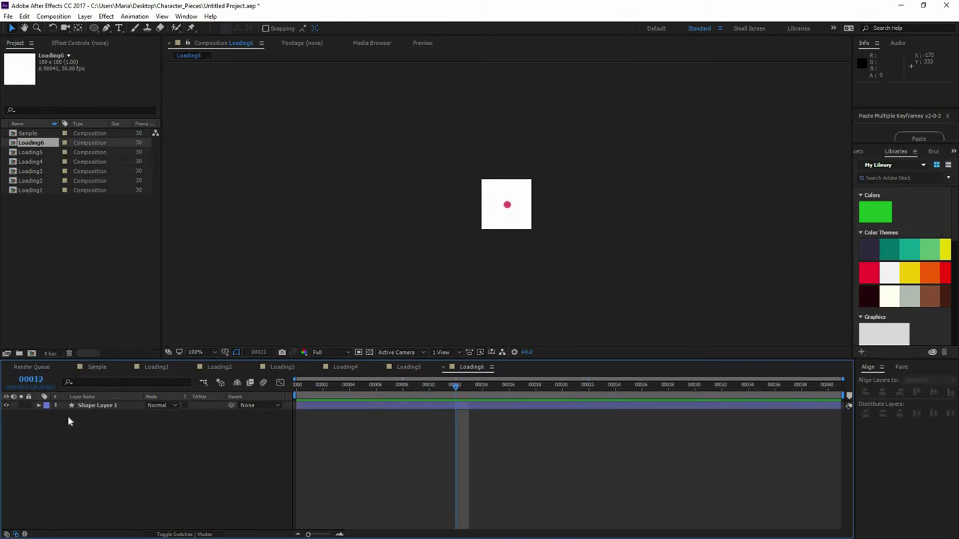
# Review Shape Layer 1's scale keyframes and remove them all at frame 14, keeping the scale at 25%, and return to frame 0.
pyautogui.click(102, 408)
pyautogui.press('s')
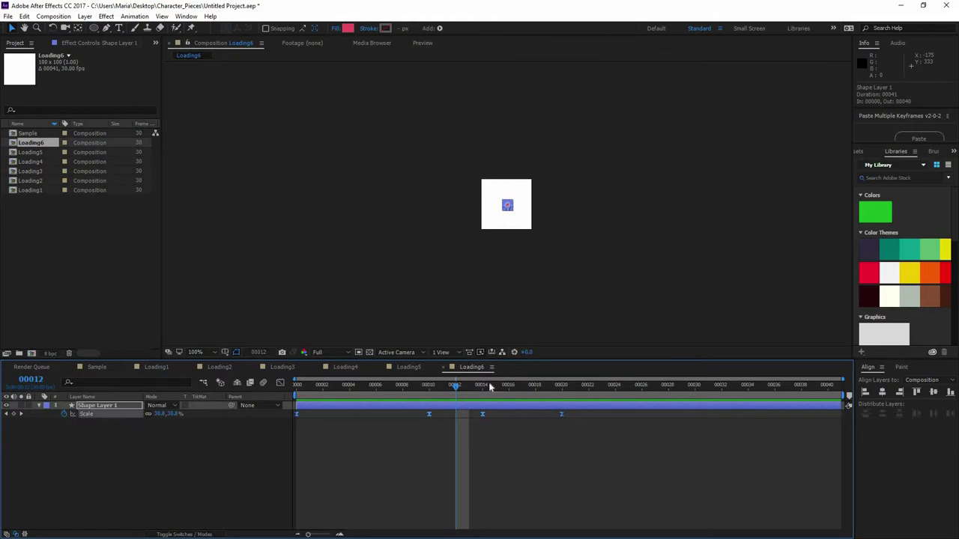
pyautogui.click(429, 391)
pyautogui.scroll(3, 587, 217)
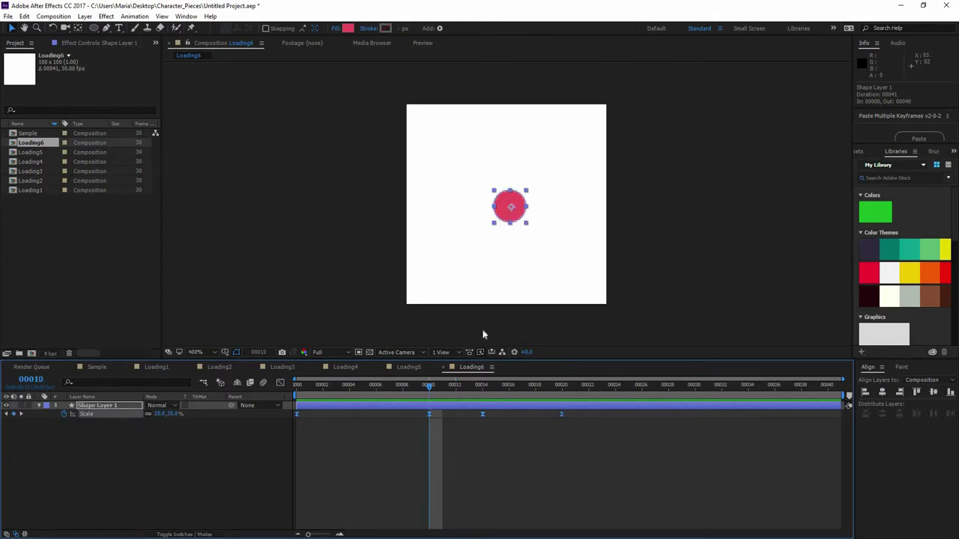
pyautogui.moveTo(472, 389); pyautogui.dragTo(484, 391)
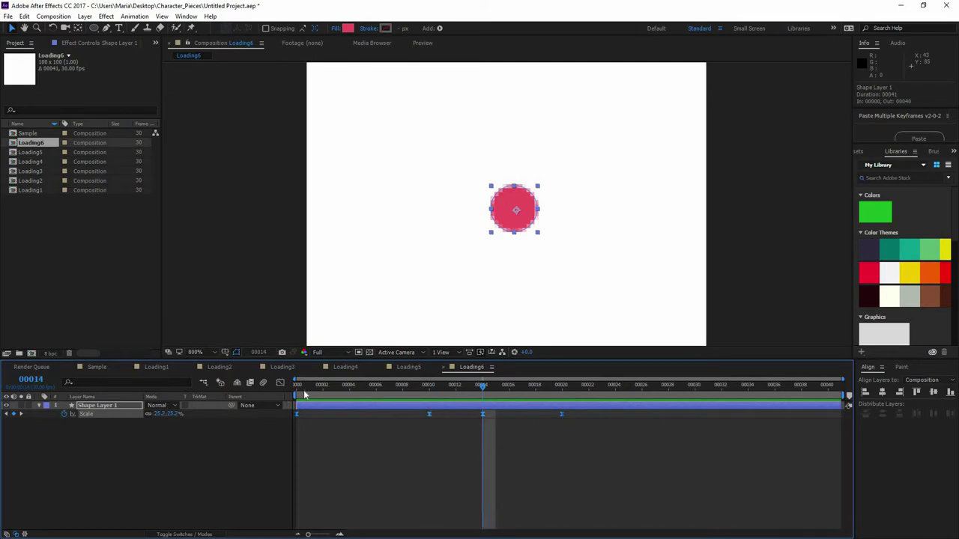
pyautogui.press('space')
pyautogui.press('space')
pyautogui.click(321, 436)
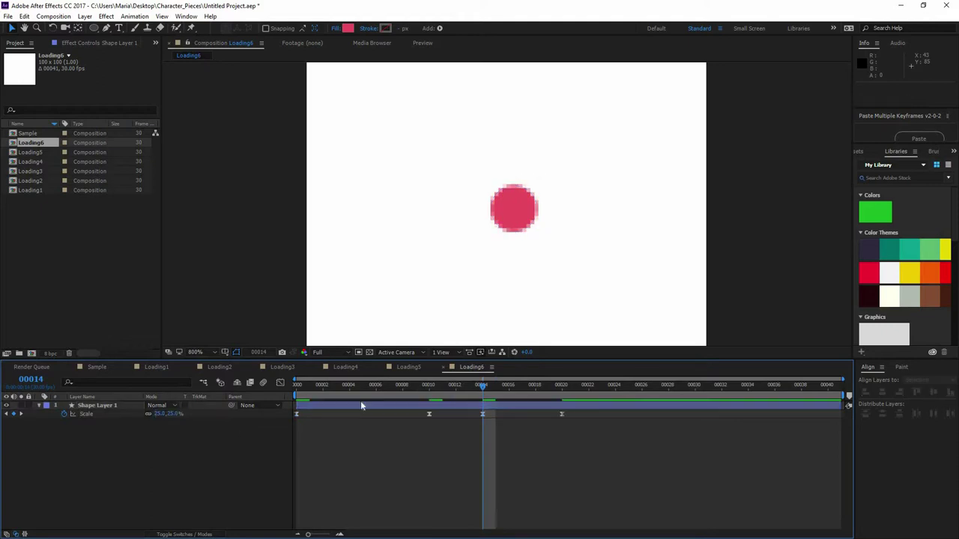
pyautogui.click(64, 416)
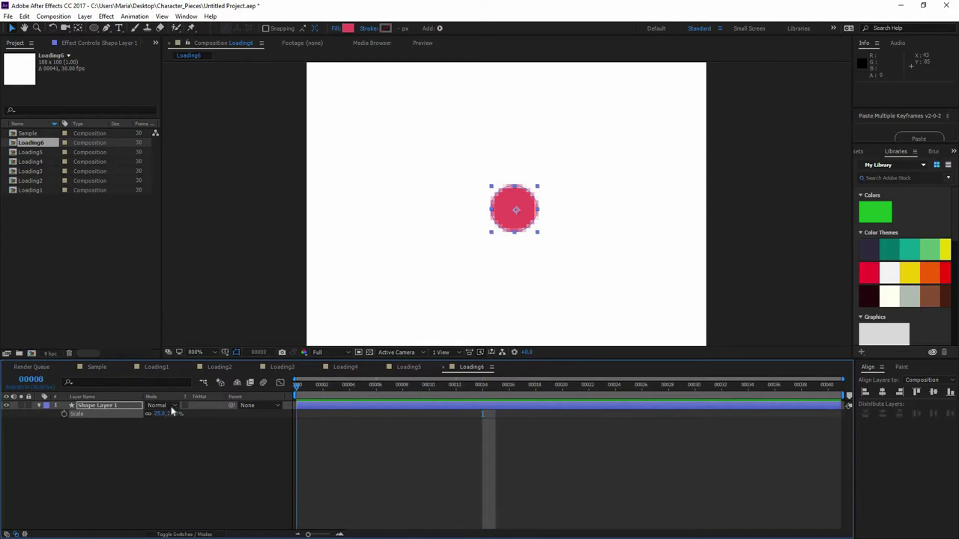
pyautogui.press('Home')
# Move the red circle horizontally to the left side of the composition, to a position of about 26, 51.5.
pyautogui.click(94, 421)
pyautogui.click(97, 407)
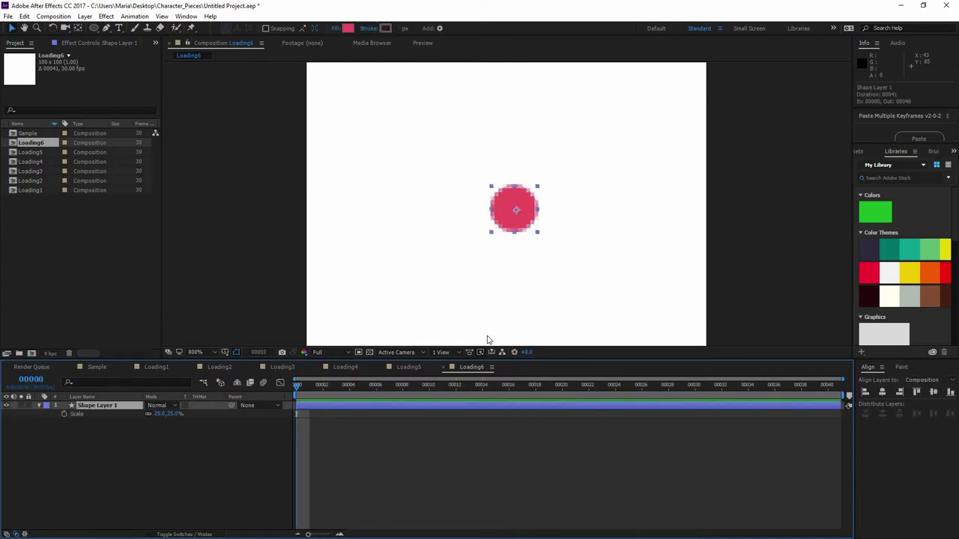
pyautogui.moveTo(516, 215); pyautogui.dragTo(407, 223)
pyautogui.click(337, 517)
# Enlarge the red circle on Shape Layer 1, trying a scale of 30% and settling on 28%.
pyautogui.click(101, 405)
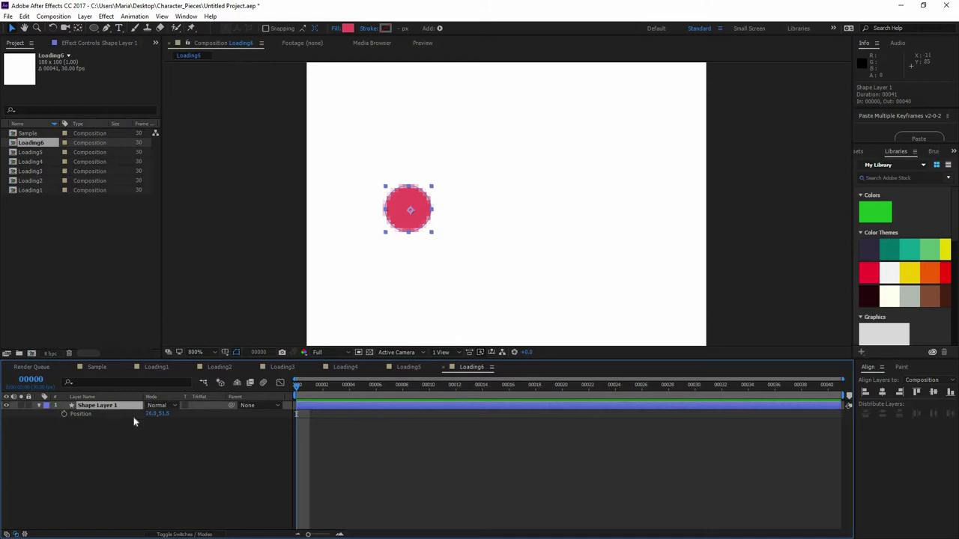
pyautogui.press('s')
pyautogui.click(159, 414)
pyautogui.write('30')
pyautogui.press('Return')
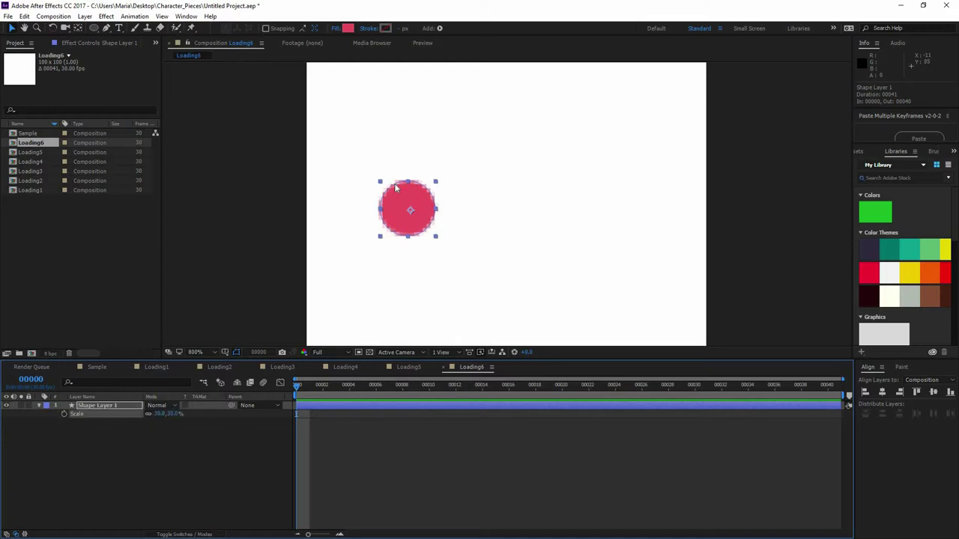
pyautogui.click(159, 413)
pyautogui.write('28')
pyautogui.click(232, 435)
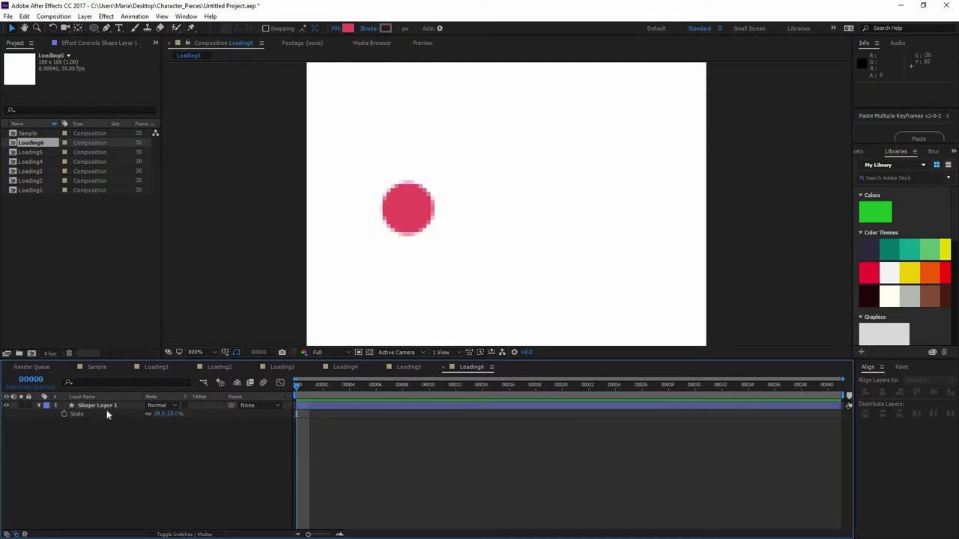
# Keyframe Shape Layer 1's position at frame 0, move the circle straight up to about 26, 37 at frame 6, and preview.
pyautogui.click(101, 405)
pyautogui.press('p')
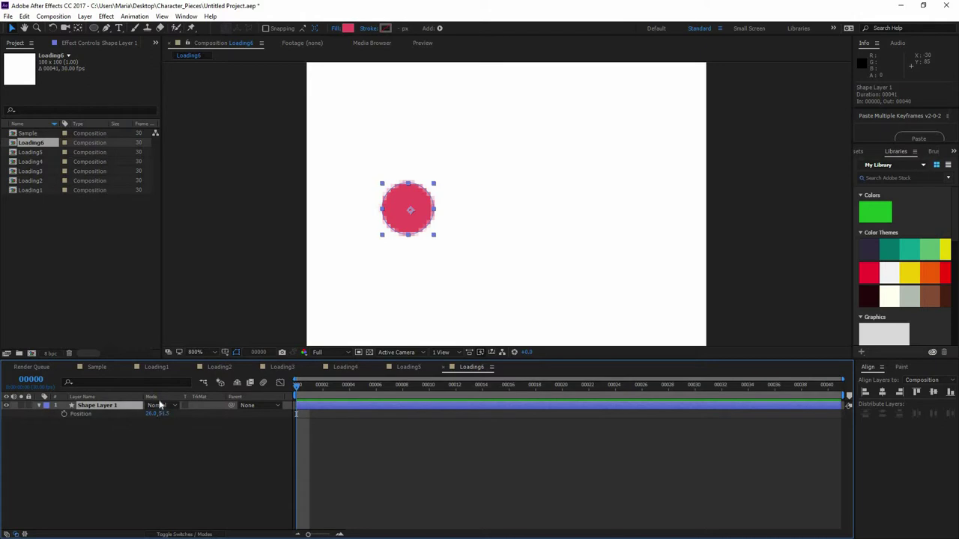
pyautogui.click(64, 414)
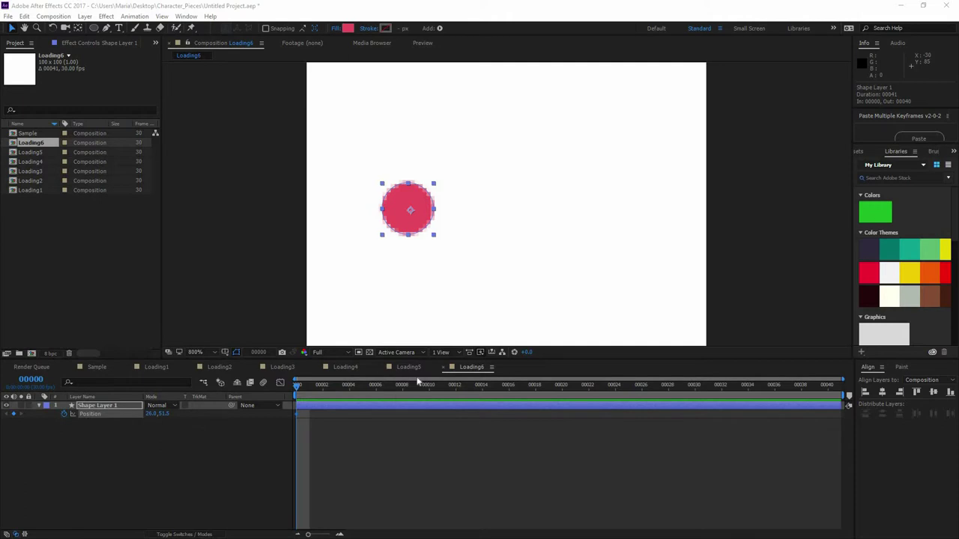
pyautogui.click(378, 392)
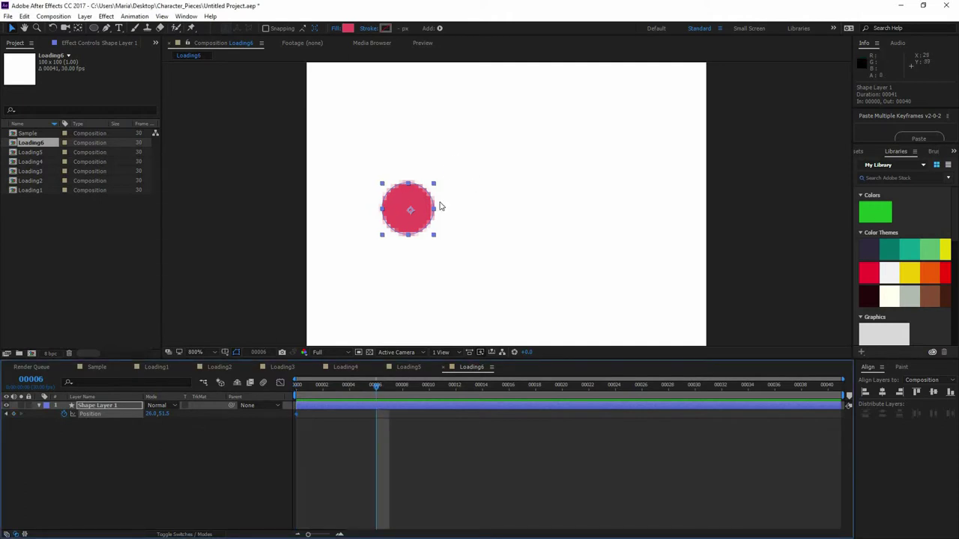
pyautogui.moveTo(419, 217); pyautogui.dragTo(429, 172)
pyautogui.press('Home')
pyautogui.press('space')
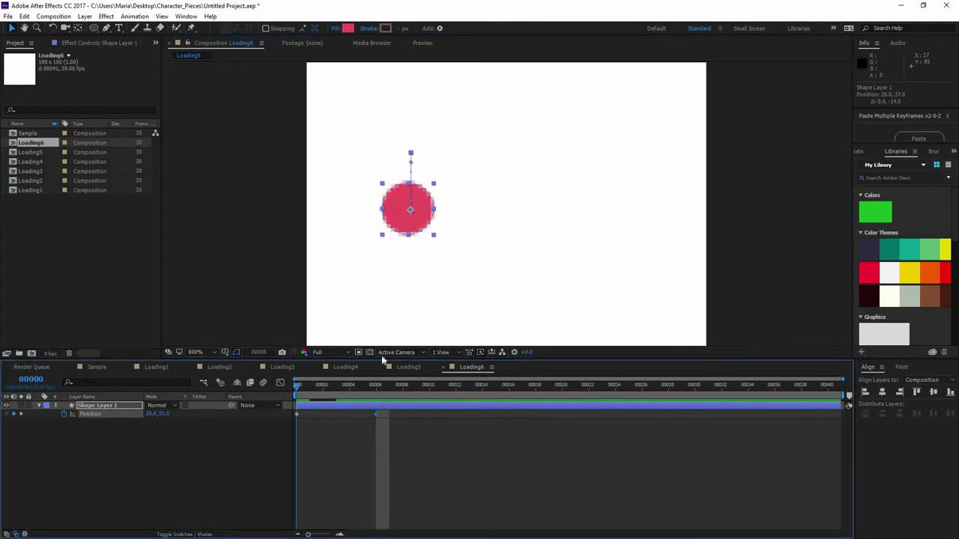
pyautogui.press('space')
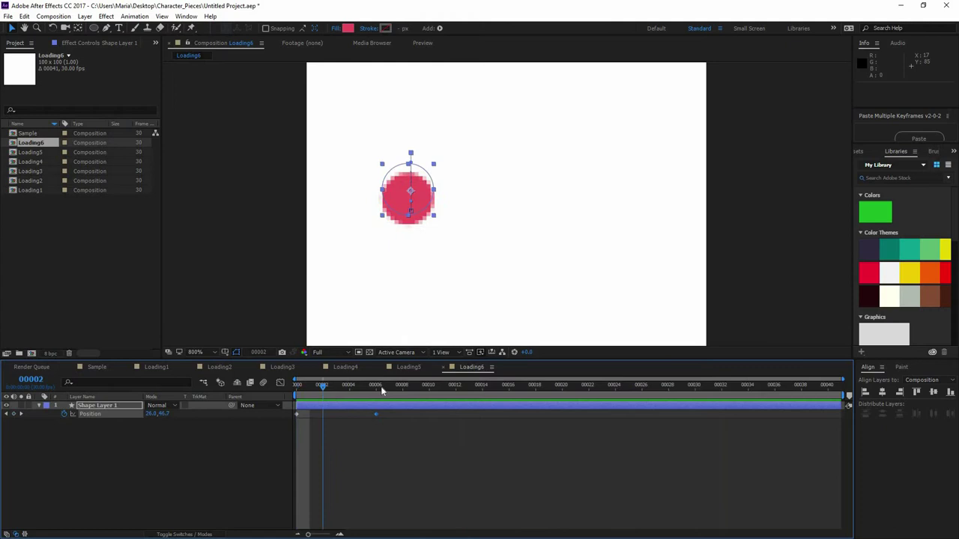
# Copy the position keyframe from frame 0 to frame 8 so the circle drops back down, and preview the bounce.
pyautogui.click(374, 385)
pyautogui.click(388, 386)
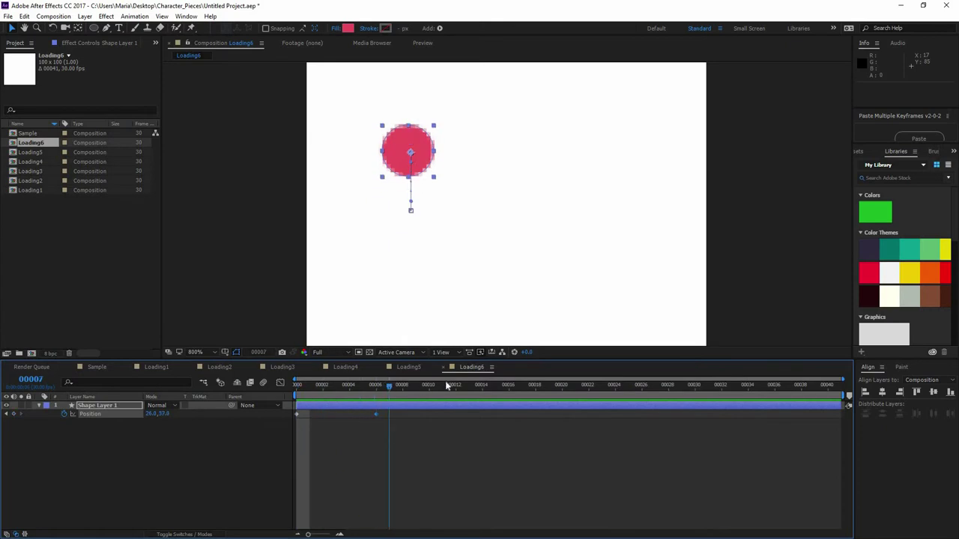
pyautogui.click(445, 385)
pyautogui.click(406, 394)
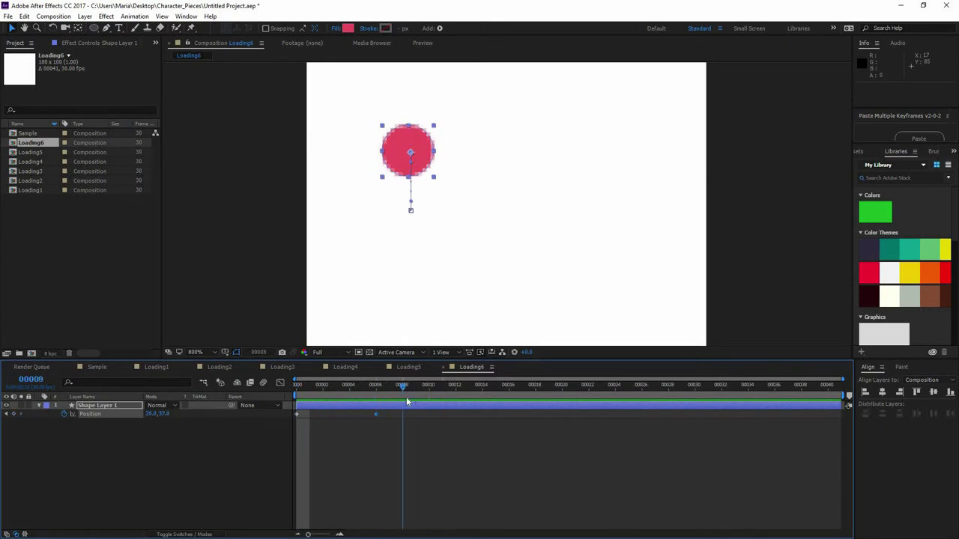
pyautogui.click(296, 392)
pyautogui.click(298, 413)
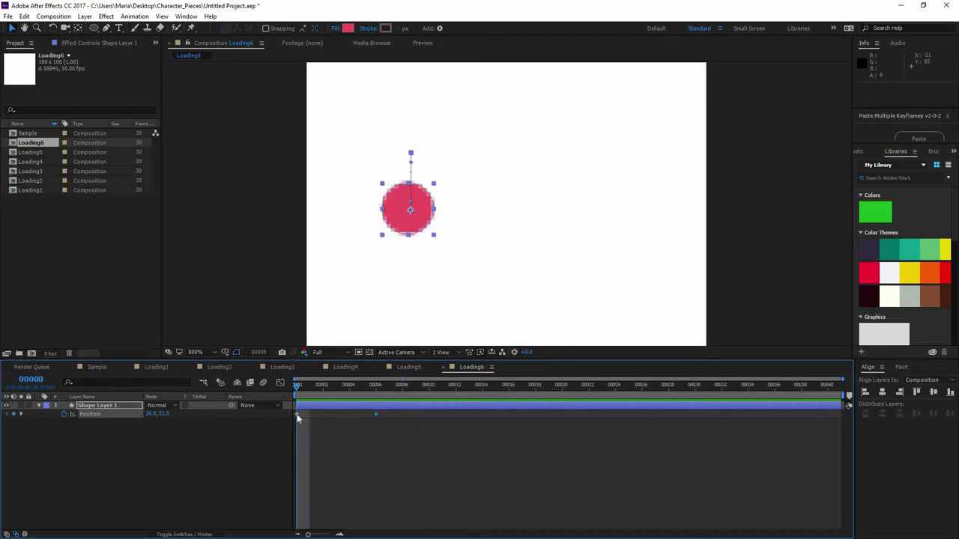
pyautogui.hotkey('ctrl', 'c')
pyautogui.click(403, 389)
pyautogui.hotkey('ctrl', 'v')
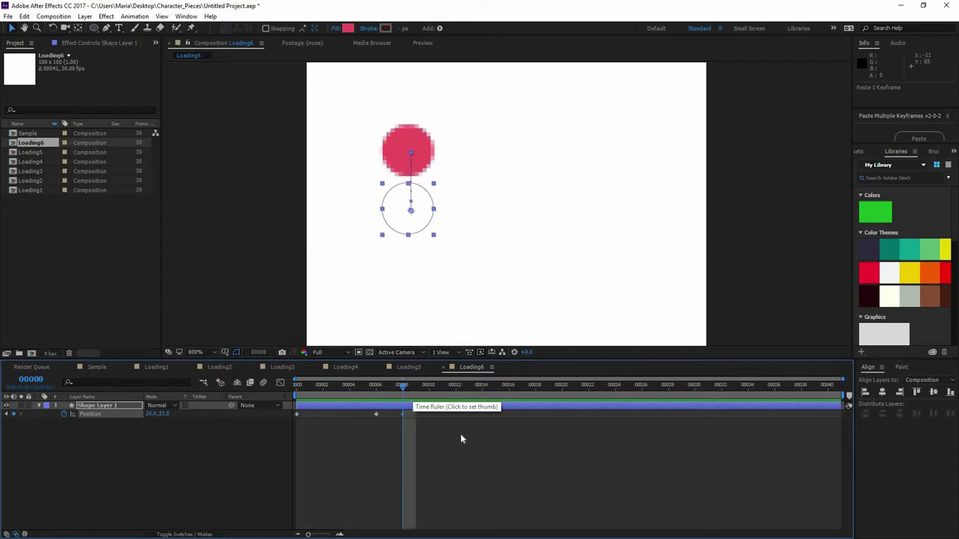
pyautogui.press('F2')
pyautogui.press('space')
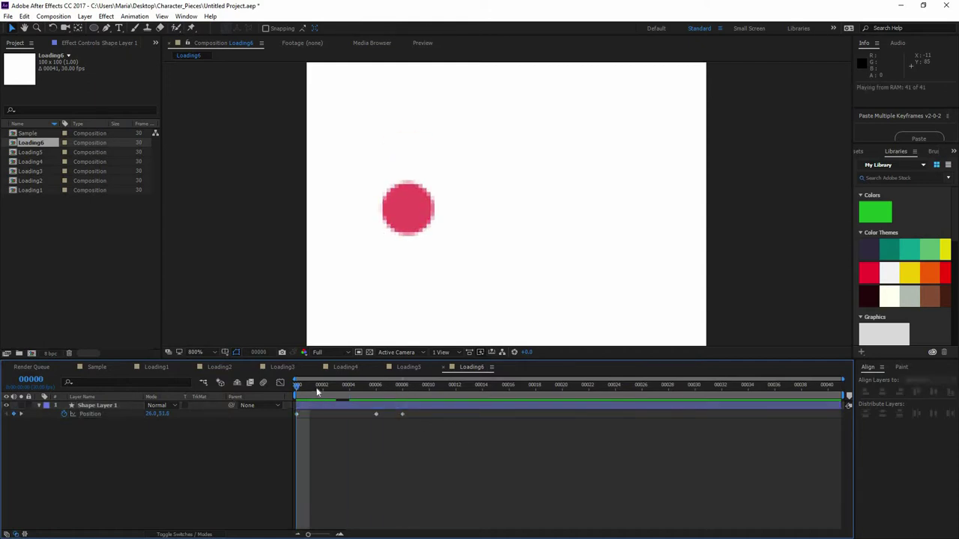
# At frame 9, nudge the circle up by about 1.8 px to add a small rebound position keyframe.
pyautogui.click(416, 388)
pyautogui.moveTo(422, 395); pyautogui.dragTo(401, 389)
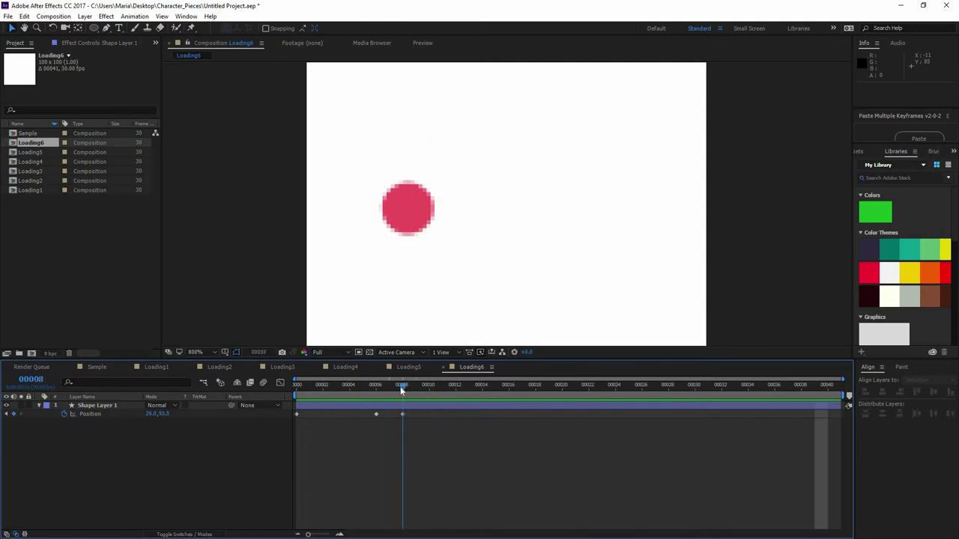
pyautogui.click(431, 386)
pyautogui.moveTo(401, 391)
pyautogui.mouseDown()
pyautogui.moveTo(324, 385)
pyautogui.moveTo(402, 386)
pyautogui.mouseUp()
pyautogui.click(401, 386)
pyautogui.click(426, 388)
pyautogui.click(416, 387)
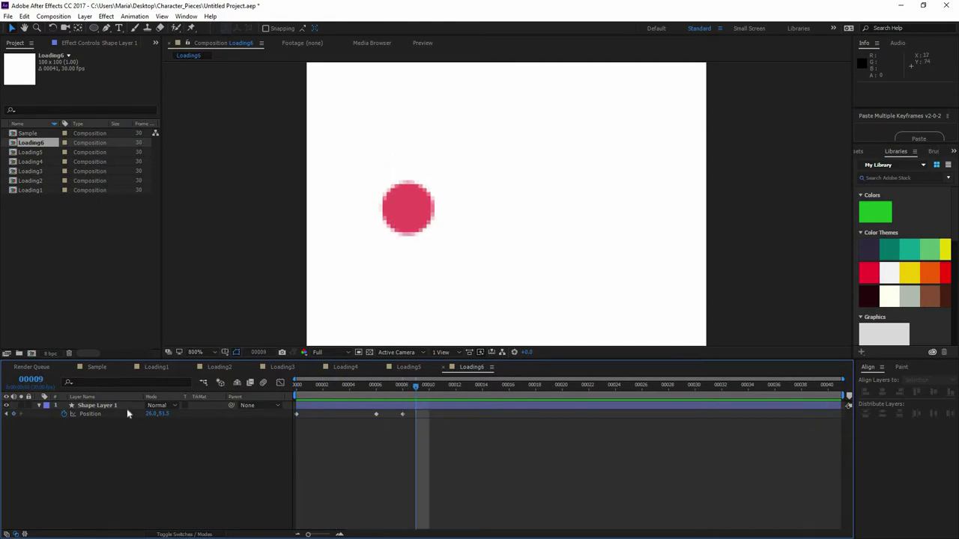
pyautogui.click(420, 215)
pyautogui.press('Up')
pyautogui.press('Up')
pyautogui.press('Up')
pyautogui.press('Up')
pyautogui.press('Up')
pyautogui.press('Up')
pyautogui.press('Up')
pyautogui.press('Up')
pyautogui.press('Up')
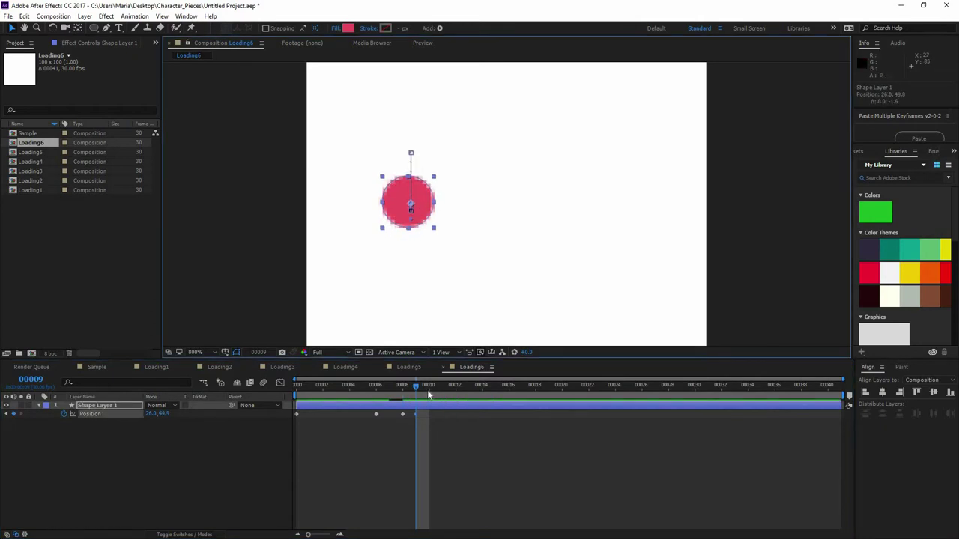
# Copy the frame 8 position keyframe to frame 10 to end the rebound, and preview the animation.
pyautogui.press('pagedown')
pyautogui.hotkey('ctrl', 'c')
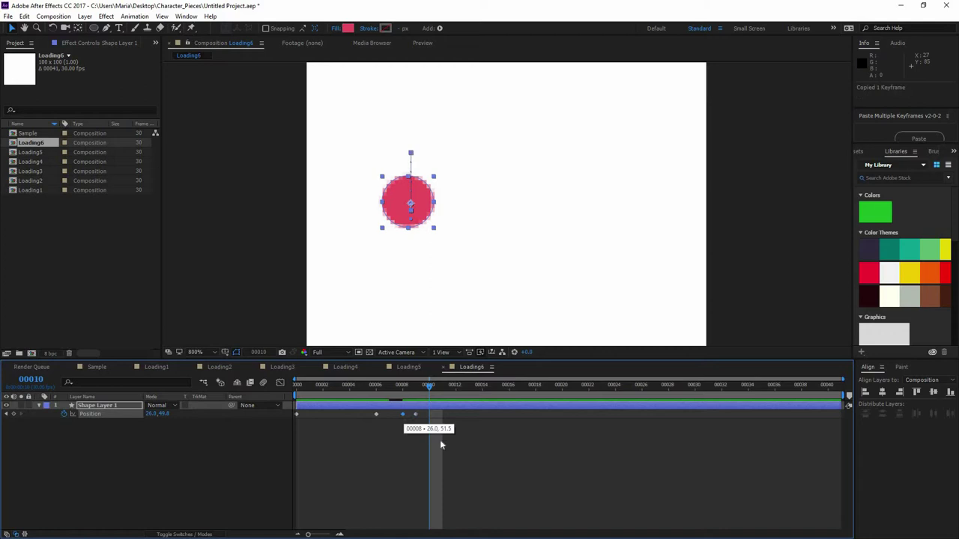
pyautogui.hotkey('ctrl', 'v')
pyautogui.click(285, 392)
pyautogui.moveTo(337, 386); pyautogui.dragTo(324, 386)
pyautogui.press('space')
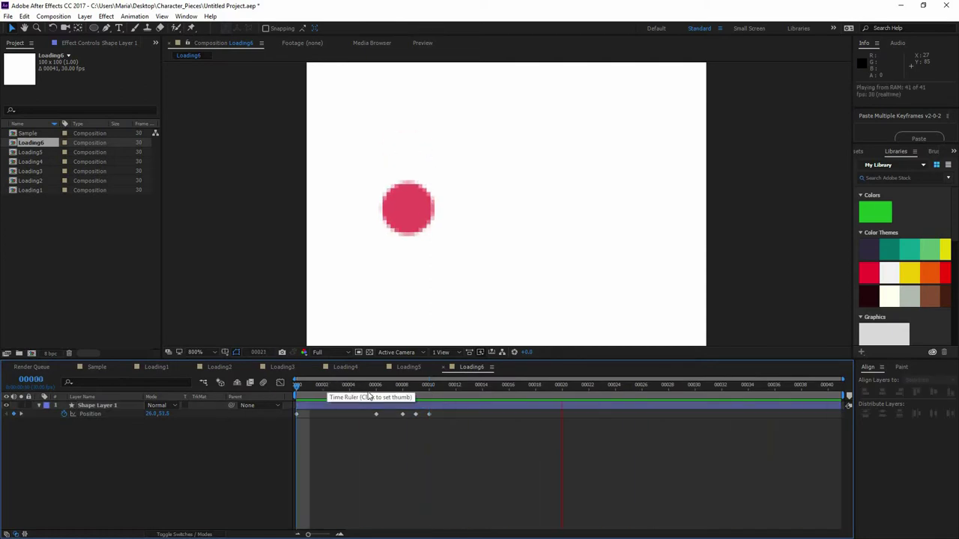
pyautogui.press('space')
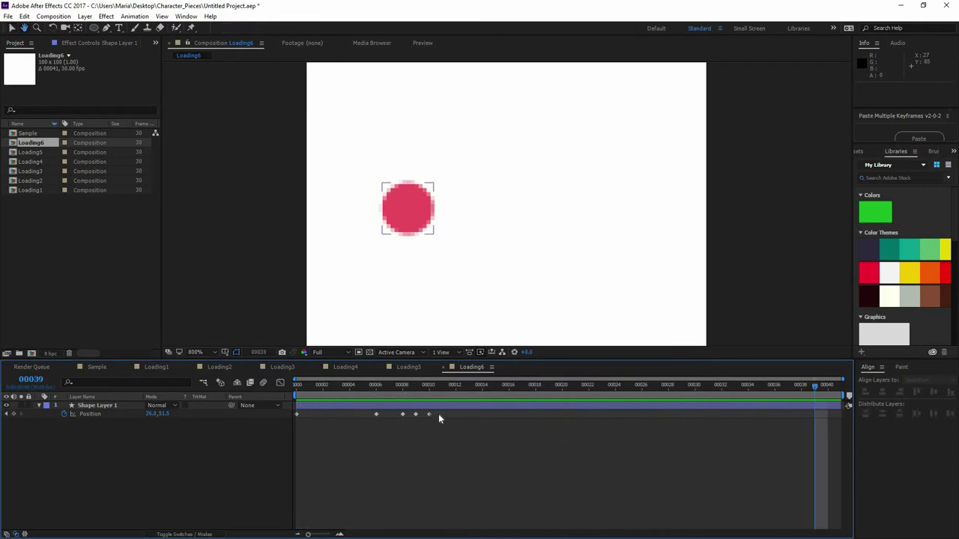
# Apply Easy Ease to the position keyframe at frame 6 and play back the bounce.
pyautogui.moveTo(380, 391); pyautogui.dragTo(351, 390)
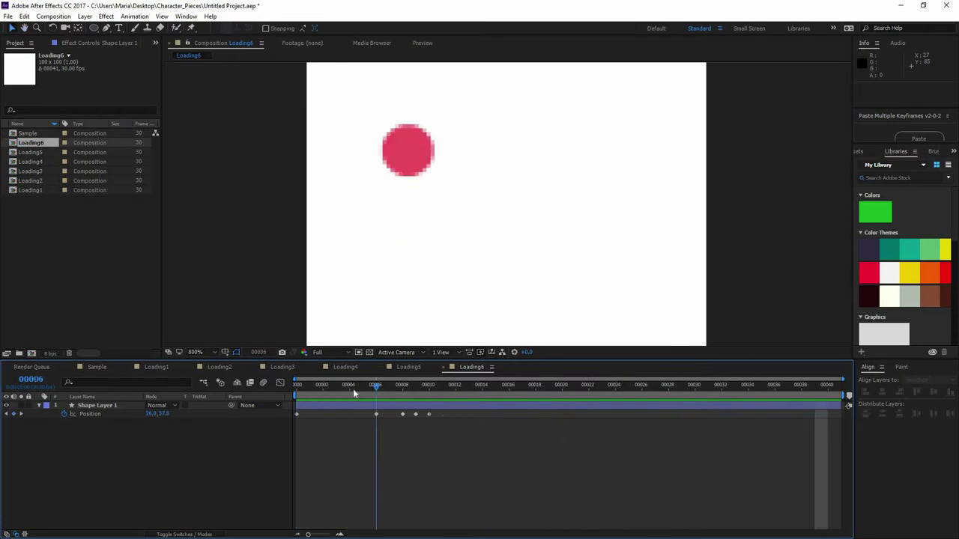
pyautogui.click(377, 415)
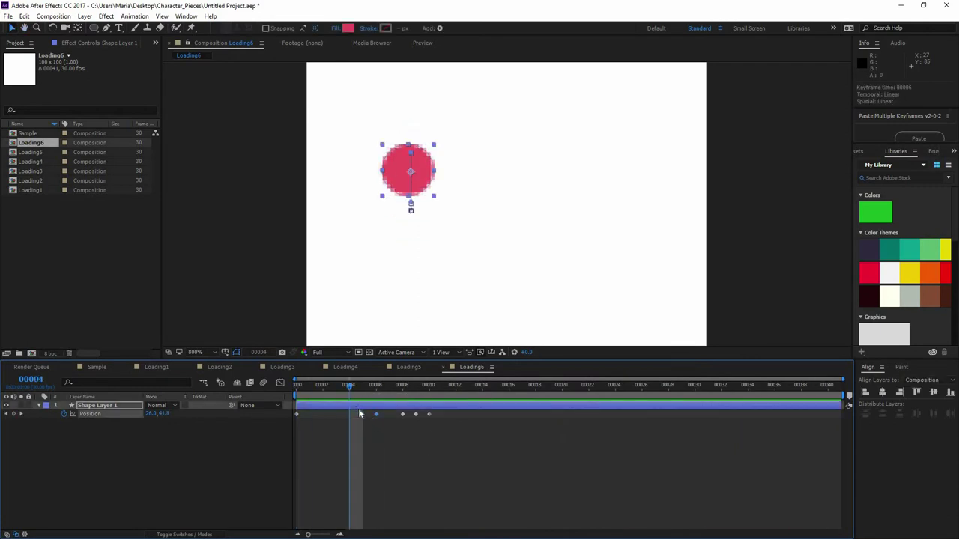
pyautogui.rightClick(376, 415)
pyautogui.moveTo(408, 407)
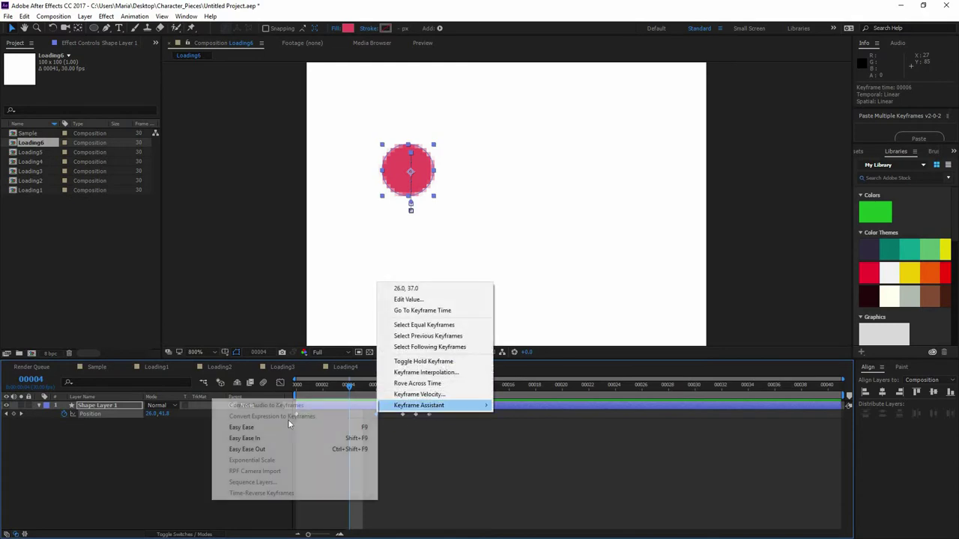
pyautogui.click(352, 427)
pyautogui.press('space')
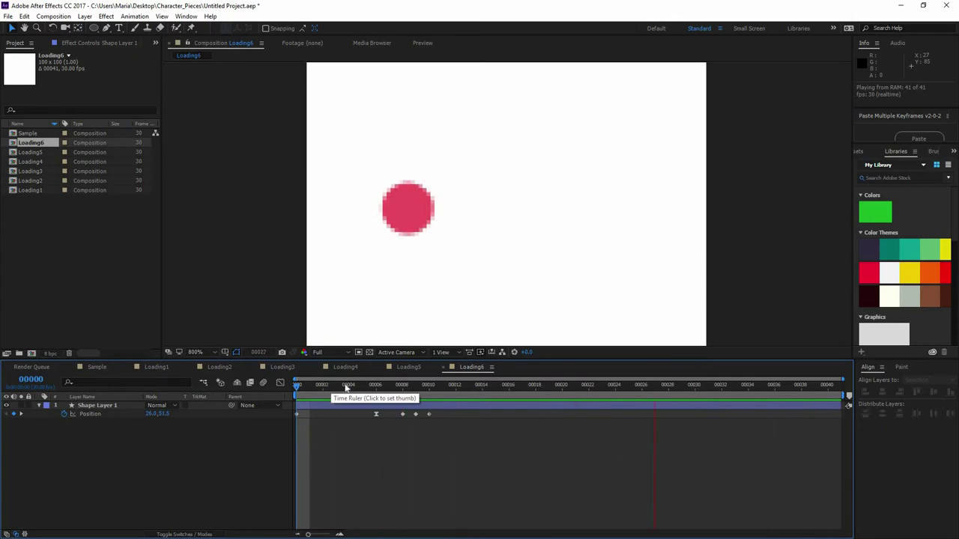
pyautogui.press('space')
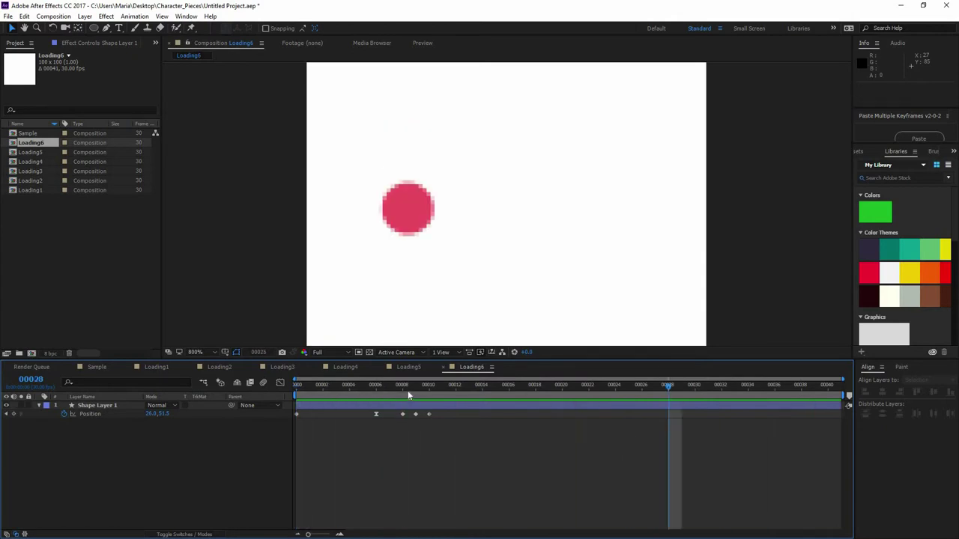
# Duplicate the Shape Layer 1 circle, show the copy's position keyframes and shift its layer to start at frame 10.
pyautogui.moveTo(389, 388); pyautogui.dragTo(424, 391)
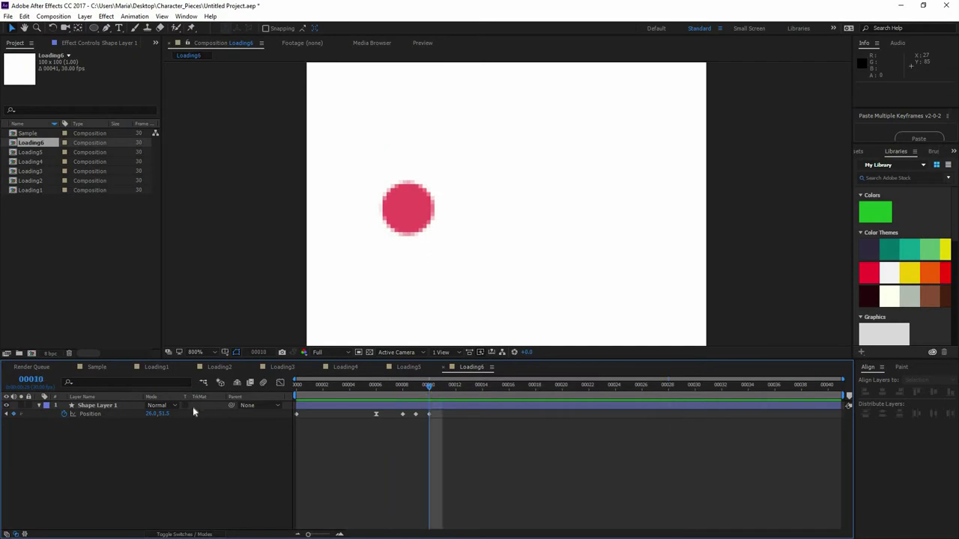
pyautogui.click(107, 406)
pyautogui.click(107, 406)
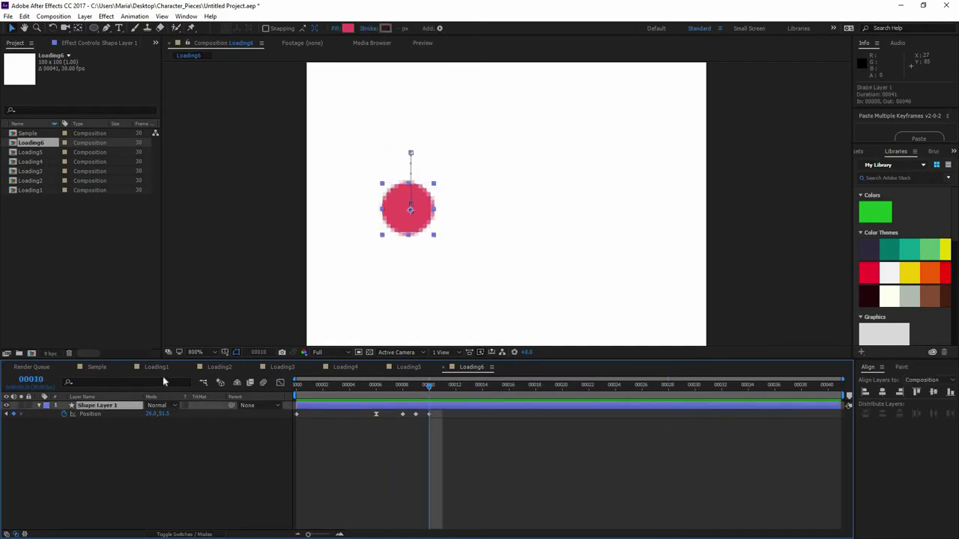
pyautogui.hotkey('ctrl', 'c')
pyautogui.hotkey('ctrl', 'v')
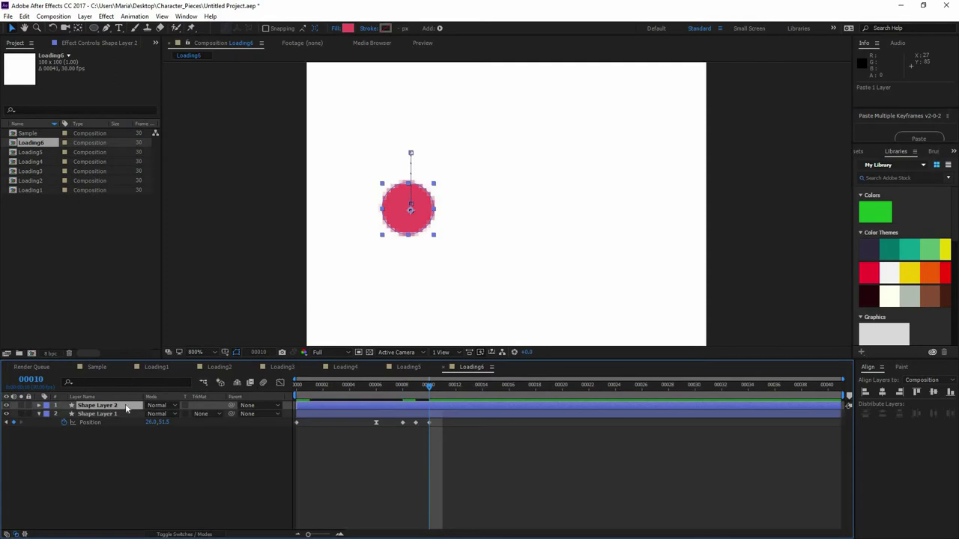
pyautogui.press('p')
pyautogui.moveTo(317, 407); pyautogui.dragTo(443, 407)
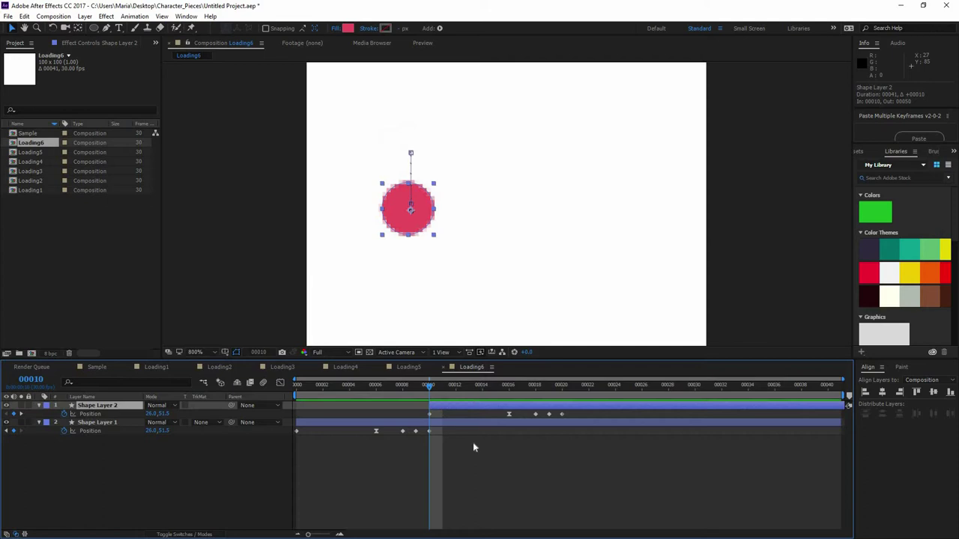
pyautogui.click(473, 447)
pyautogui.click(457, 406)
pyautogui.moveTo(409, 210); pyautogui.dragTo(430, 207)
pyautogui.hotkey('ctrl', 'z')
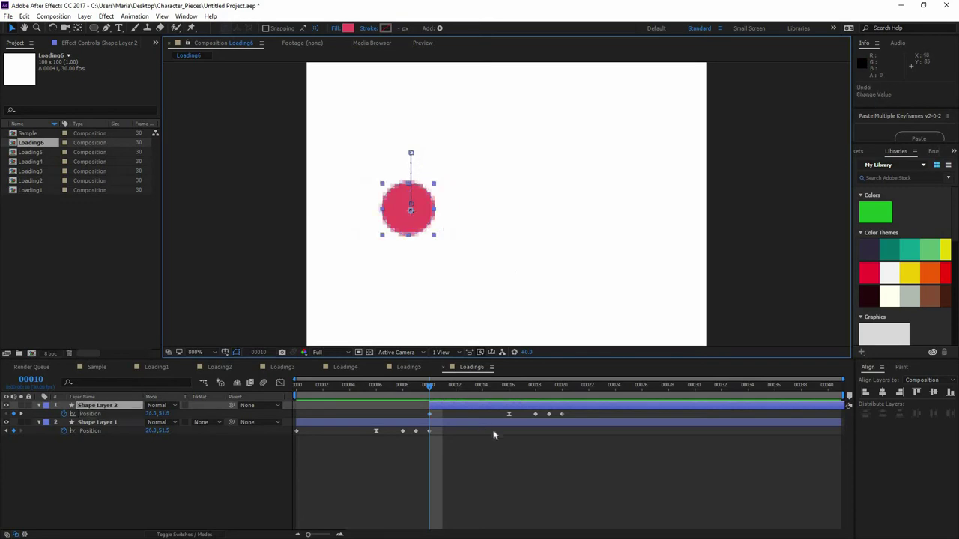
# With all position keyframes of Shape Layer 2 selected, move its circle horizontally to x 46.9, and preview.
pyautogui.click(185, 394)
pyautogui.click(90, 414)
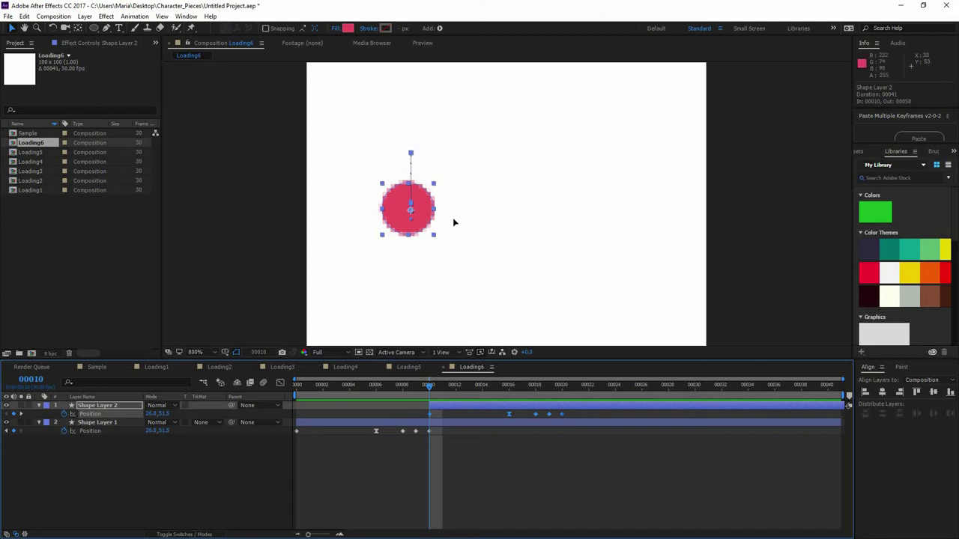
pyautogui.hotkey('shift', 'Right')
pyautogui.hotkey('shift', 'Right')
pyautogui.moveTo(500, 226); pyautogui.dragTo(511, 227)
pyautogui.click(405, 449)
pyautogui.press('space')
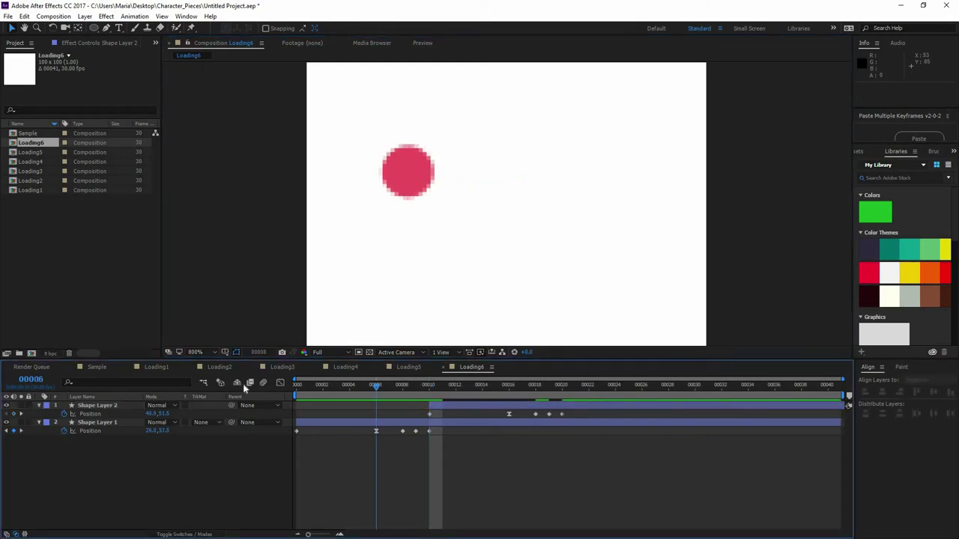
# Extend the start of Shape Layer 2 back to frame 0 without shifting its keyframes, and play back both circles.
pyautogui.click(495, 389)
pyautogui.click(427, 406)
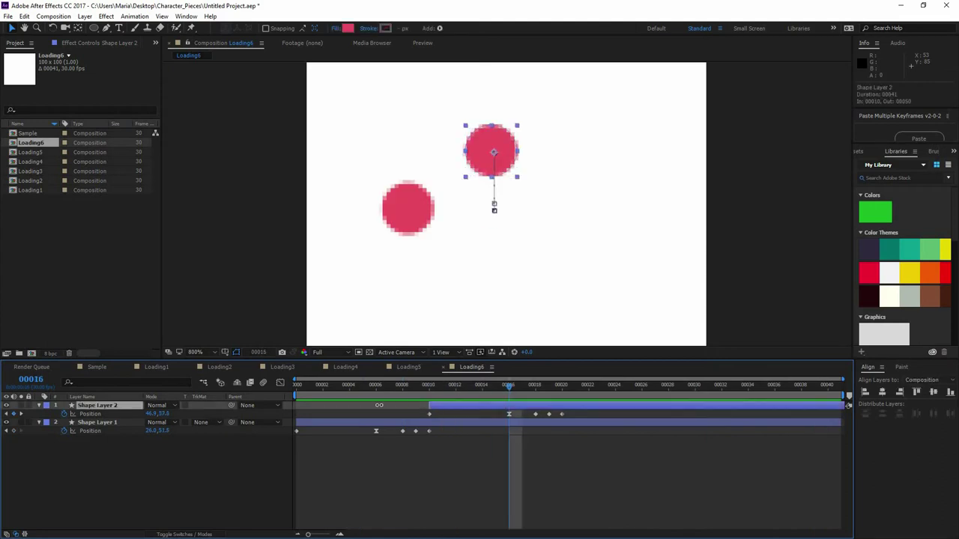
pyautogui.moveTo(379, 406); pyautogui.dragTo(280, 383)
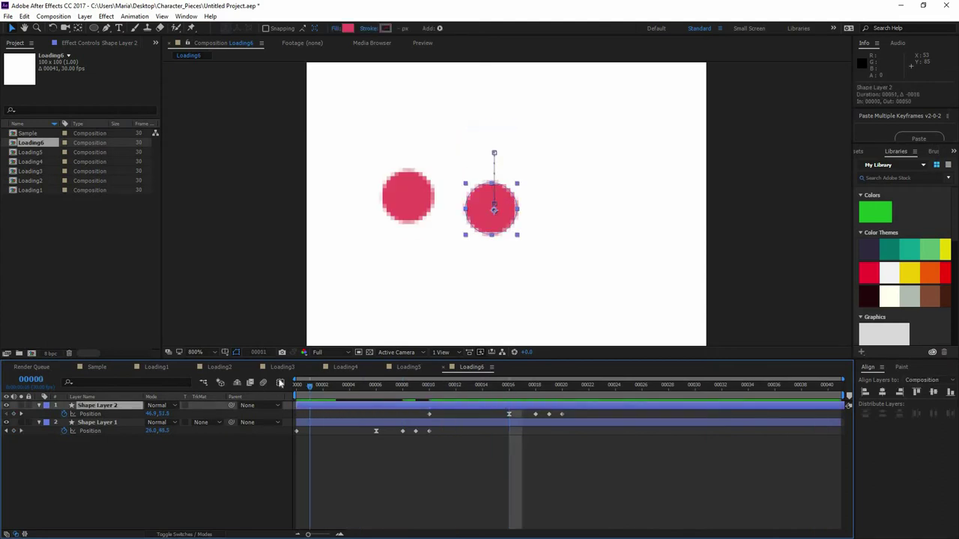
pyautogui.press('space')
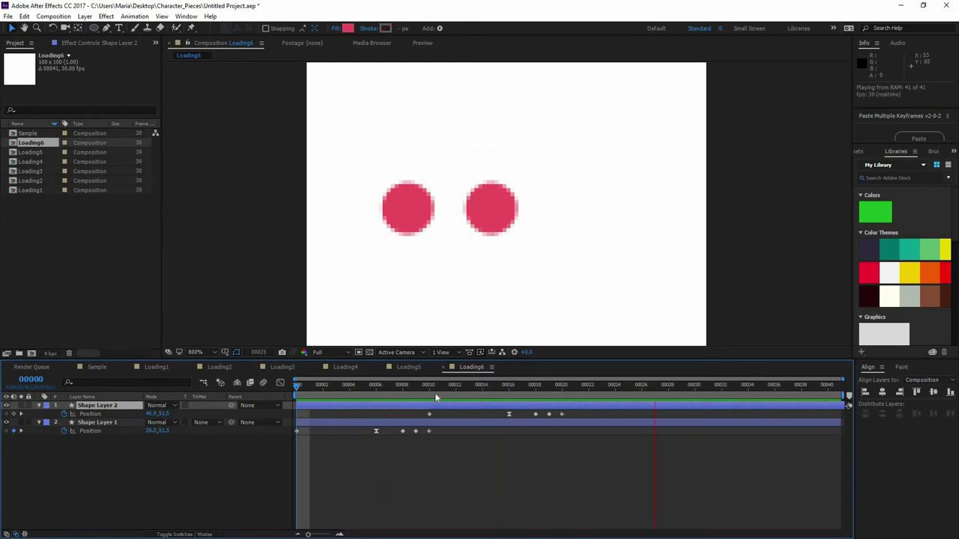
pyautogui.press('space')
# Paste another copy of the circle layer above Shape Layer 1, and reorder Shape Layer 1 to the top of the stack.
pyautogui.click(303, 424)
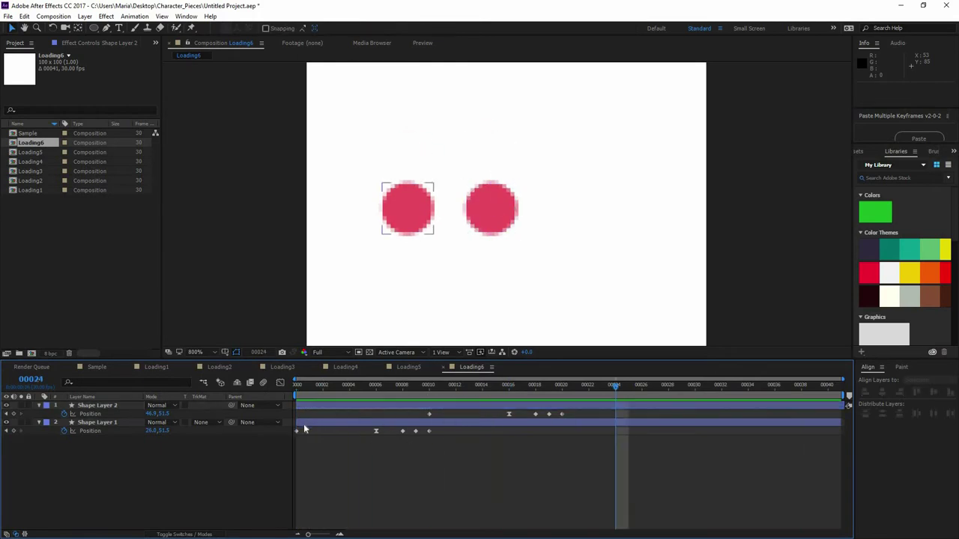
pyautogui.hotkey('ctrl', 'v')
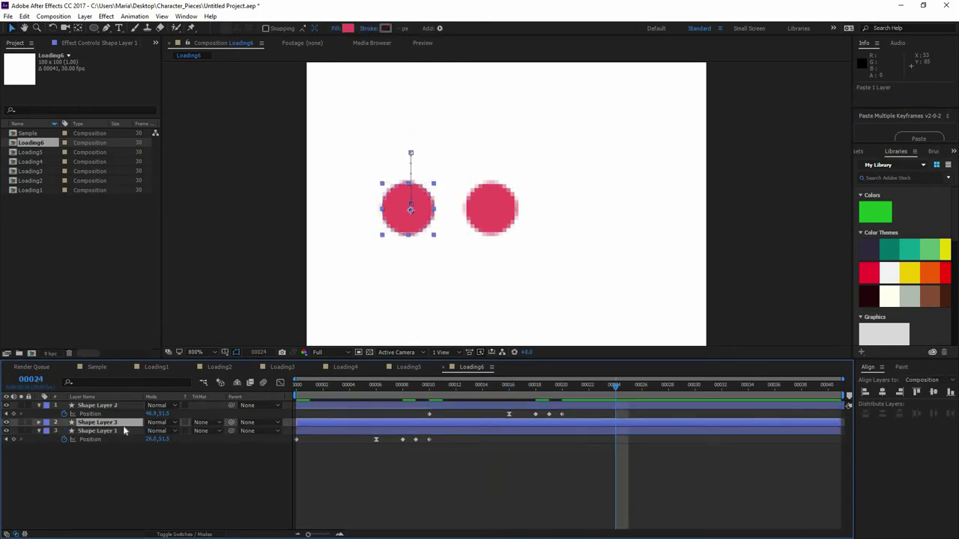
pyautogui.moveTo(124, 432); pyautogui.dragTo(126, 402)
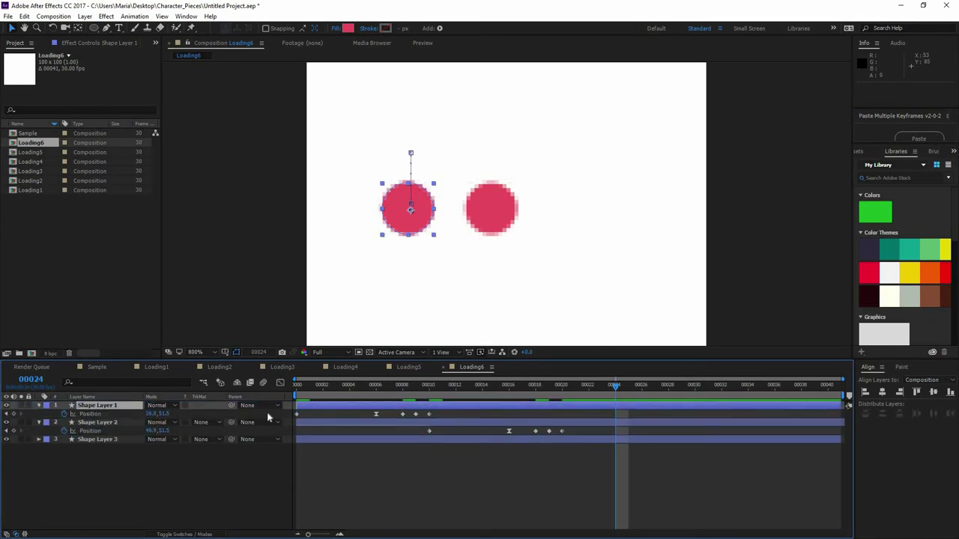
pyautogui.click(386, 432)
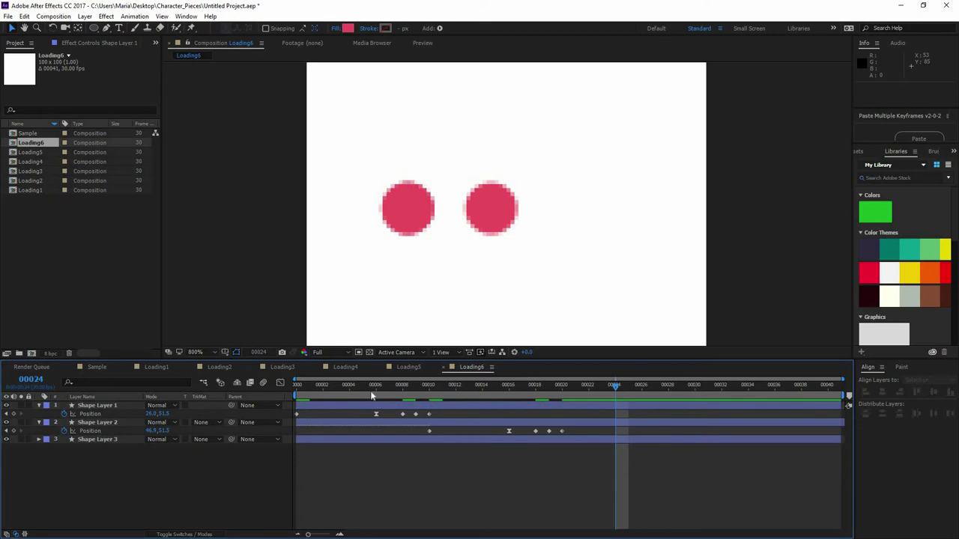
# Shift Shape Layer 1 with its keyframes to start at frame 20, where the second circle's bounce ends.
pyautogui.moveTo(297, 385); pyautogui.dragTo(562, 385)
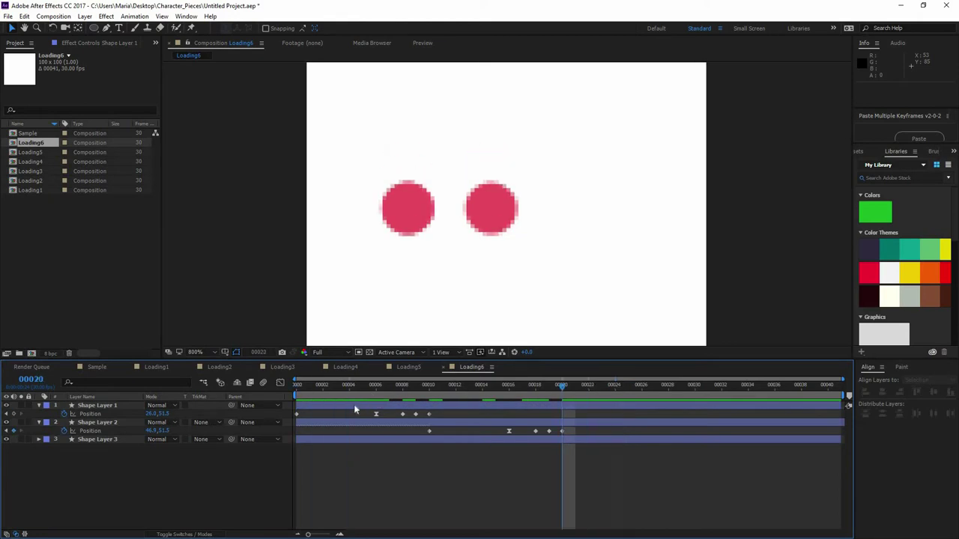
pyautogui.click(508, 413)
pyautogui.press('[')
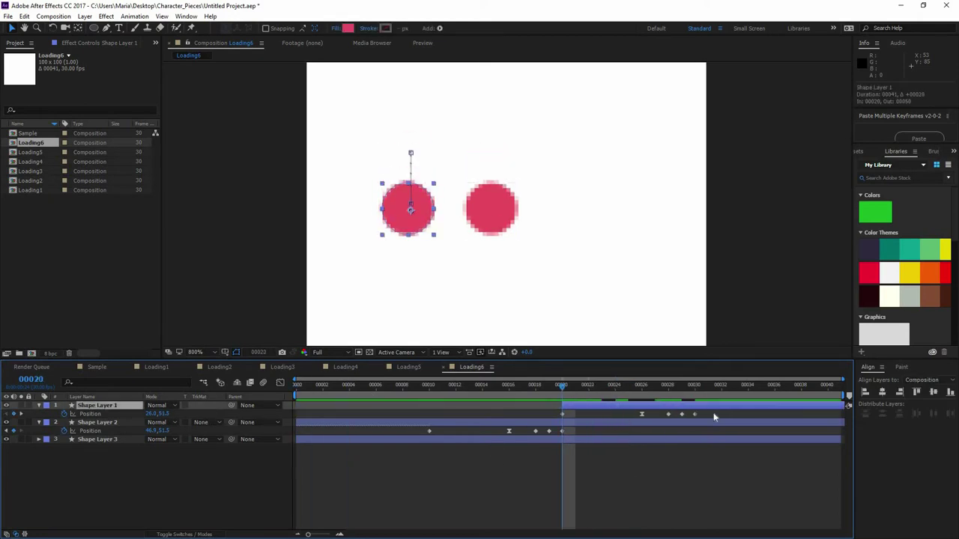
# With all position keyframes of Shape Layer 1 selected, move its circle right of the second one to x 66.5, y 51.5.
pyautogui.click(563, 415)
pyautogui.click(457, 271)
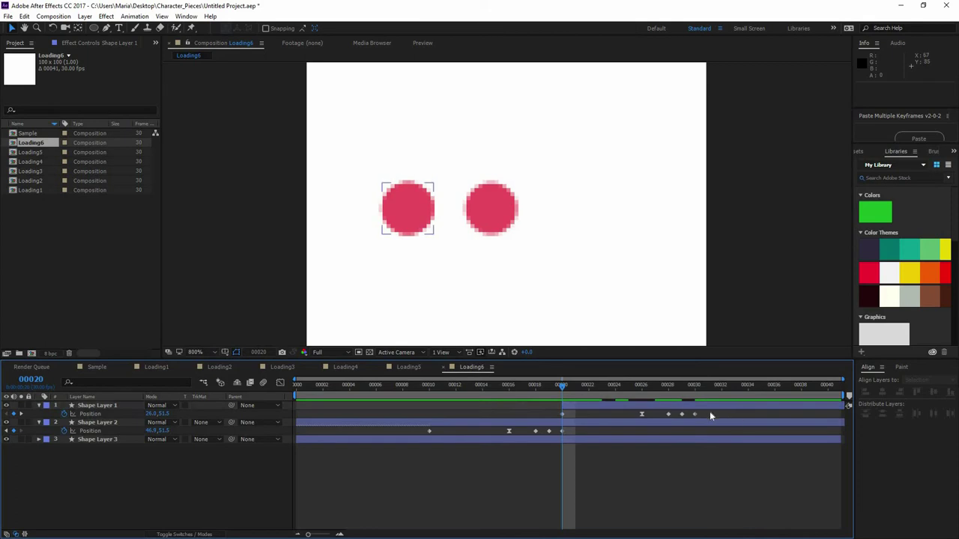
pyautogui.click(426, 224)
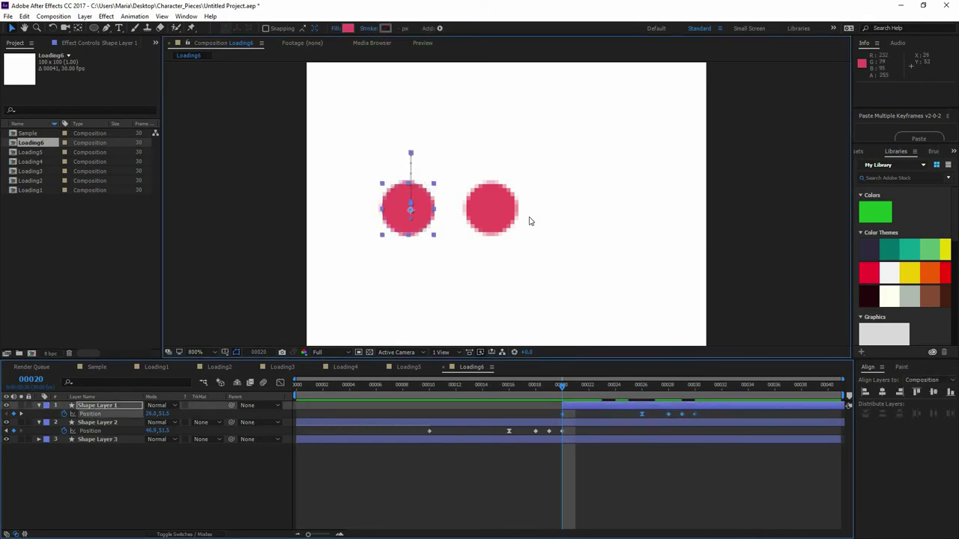
pyautogui.hotkey('ctrl', 'z')
pyautogui.moveTo(424, 202); pyautogui.dragTo(581, 213)
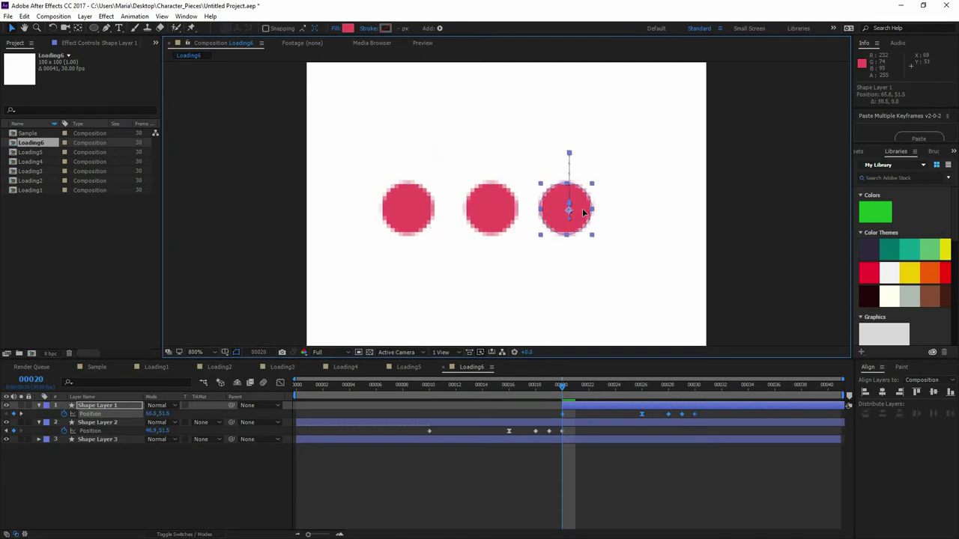
pyautogui.moveTo(583, 212); pyautogui.dragTo(585, 212)
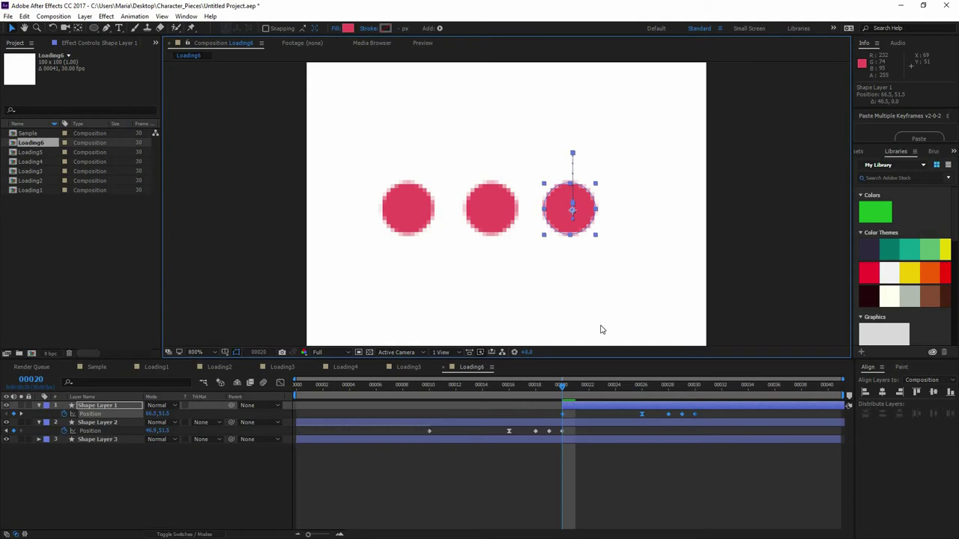
pyautogui.click(648, 429)
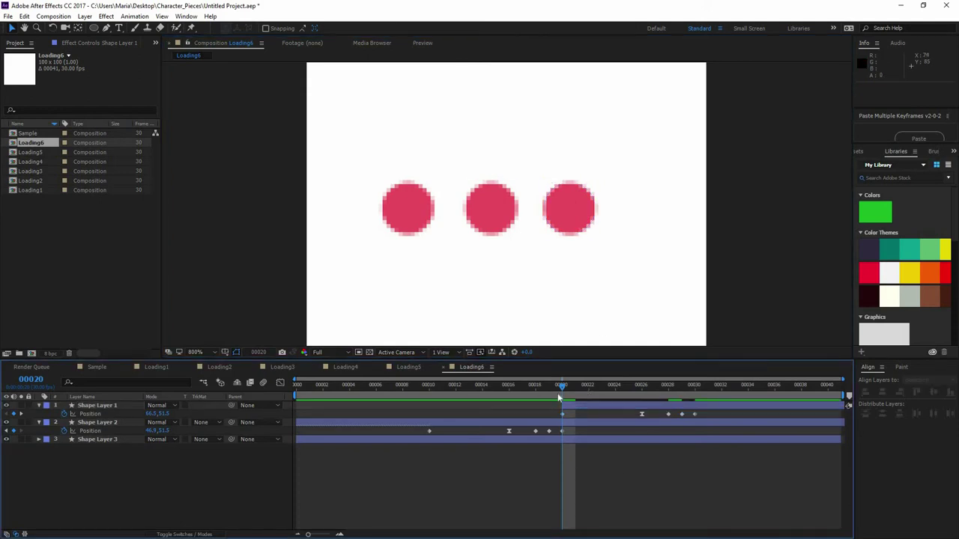
# Extend the start of Shape Layer 1 back to frame 0, and preview the three circles bouncing in sequence.
pyautogui.click(286, 406)
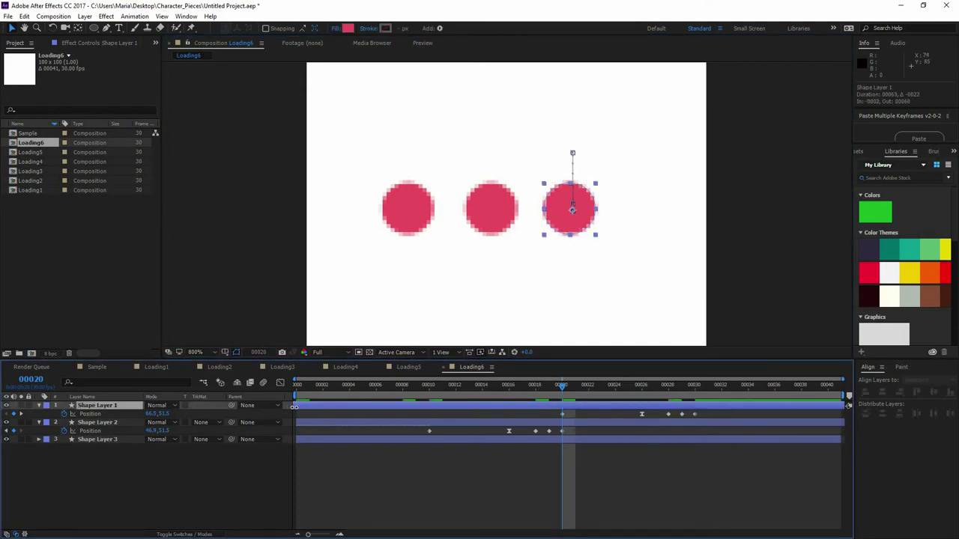
pyautogui.click(323, 386)
pyautogui.press('space')
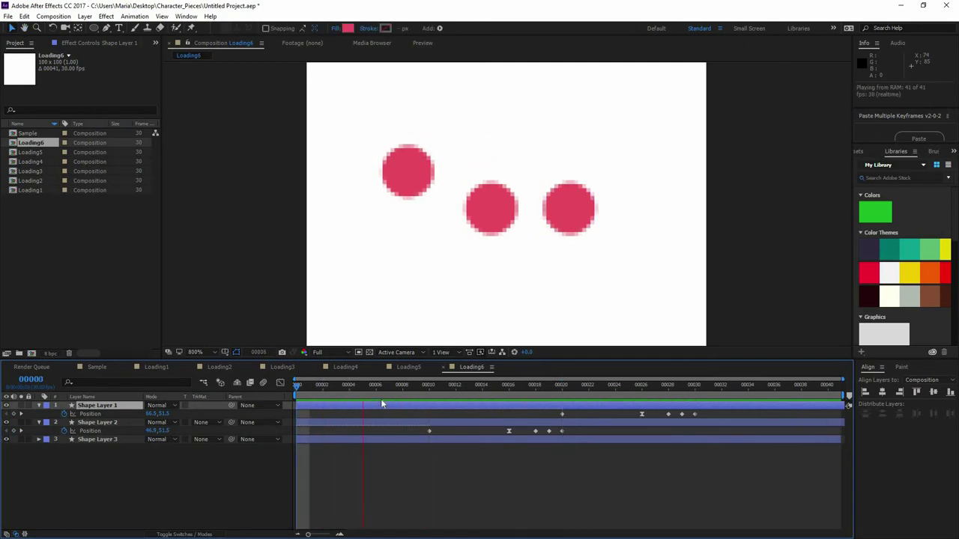
pyautogui.press('space')
# Set the work area end at frame 30, and play back the loop.
pyautogui.click(696, 387)
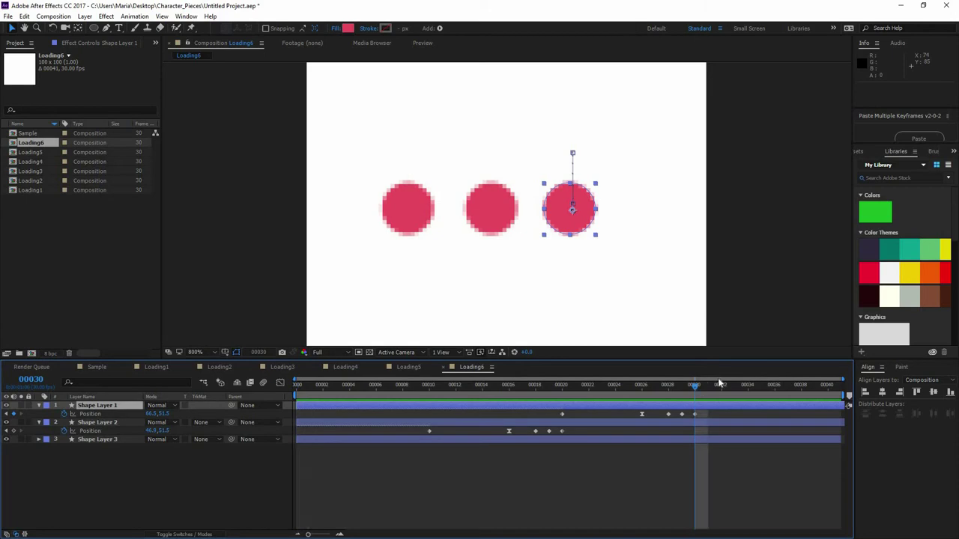
pyautogui.press('n')
pyautogui.press('space')
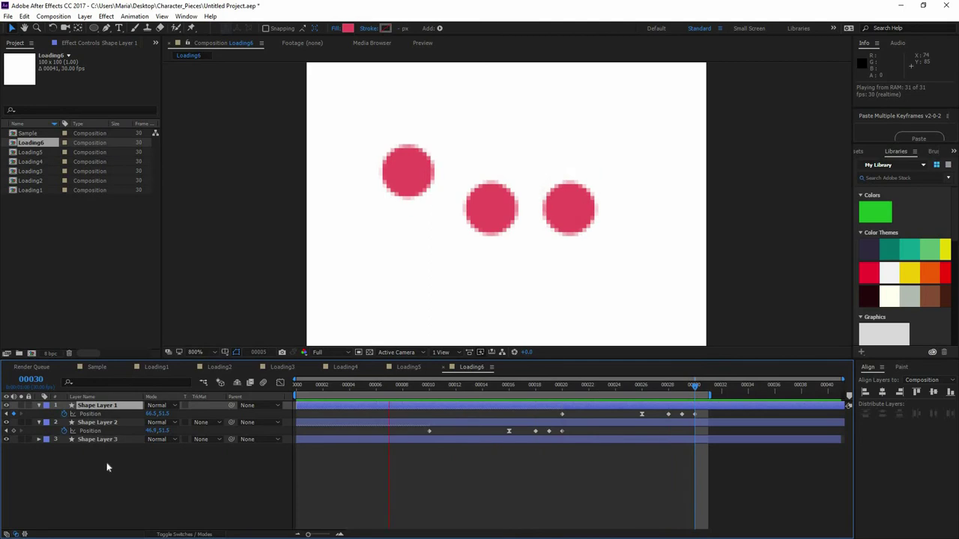
pyautogui.press('space')
pyautogui.click(111, 441)
pyautogui.press('p')
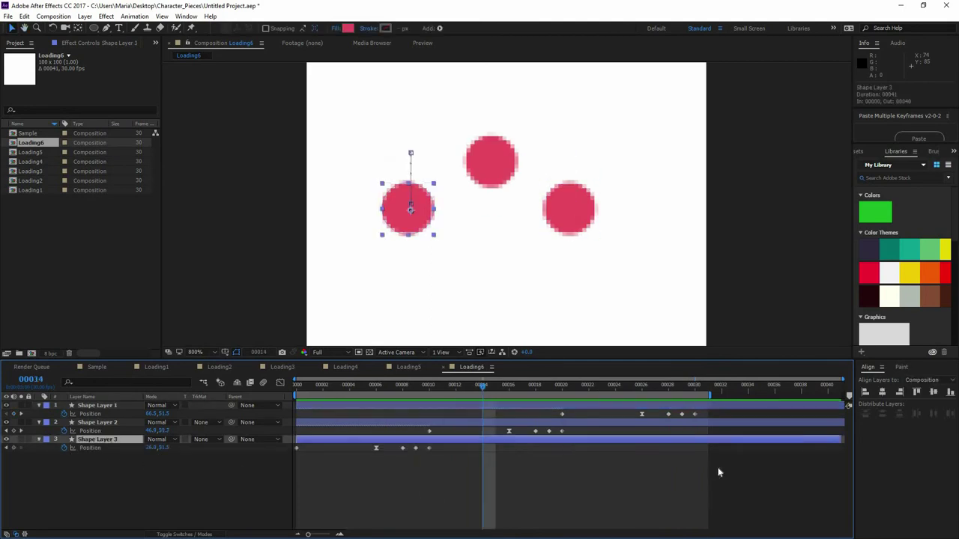
pyautogui.moveTo(721, 468); pyautogui.dragTo(272, 374)
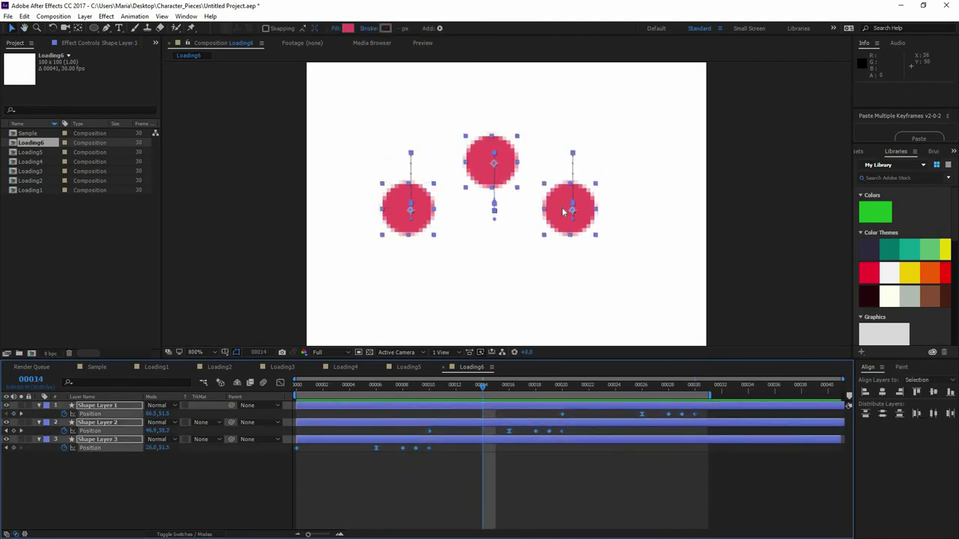
pyautogui.scroll(-1, 553, 213)
pyautogui.moveTo(547, 213); pyautogui.dragTo(560, 213)
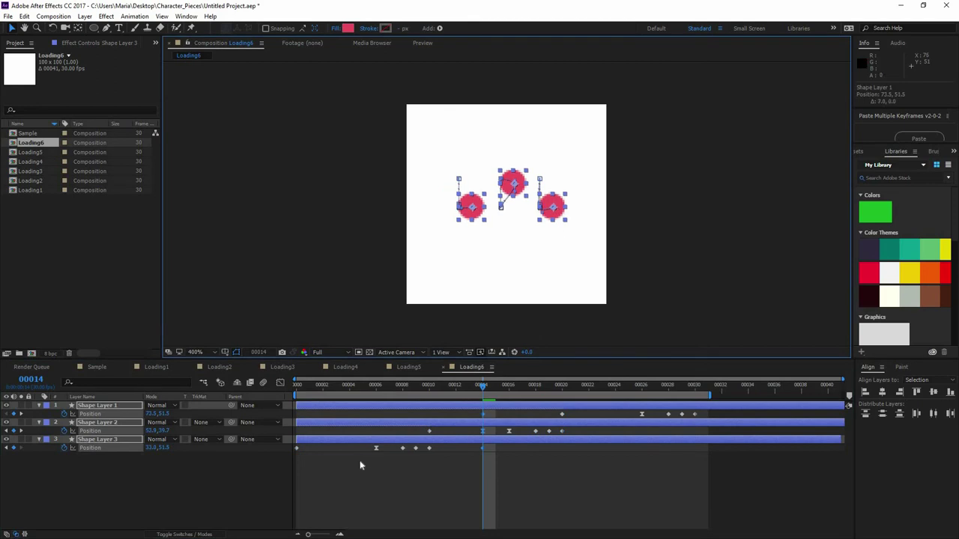
pyautogui.hotkey('ctrl', 'z')
pyautogui.click(316, 488)
pyautogui.click(459, 210)
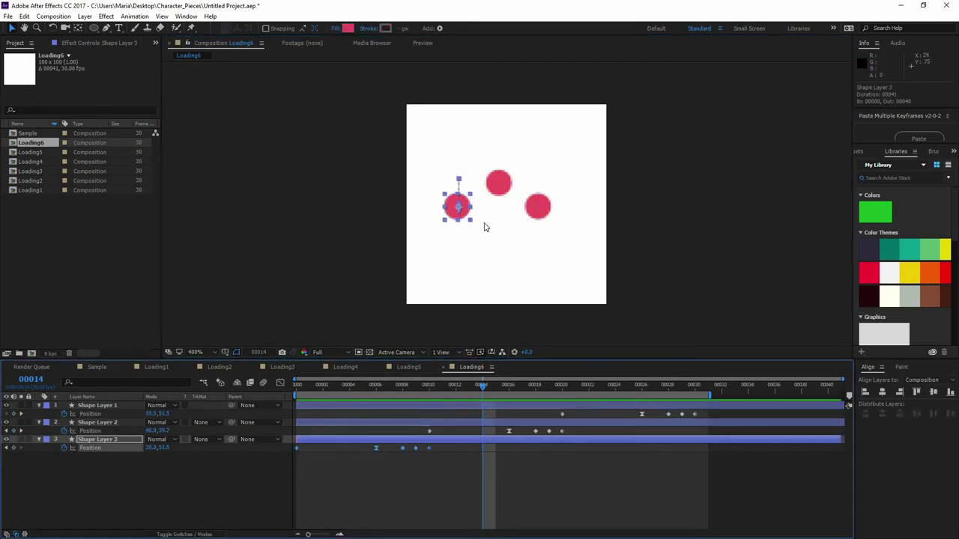
pyautogui.click(207, 458)
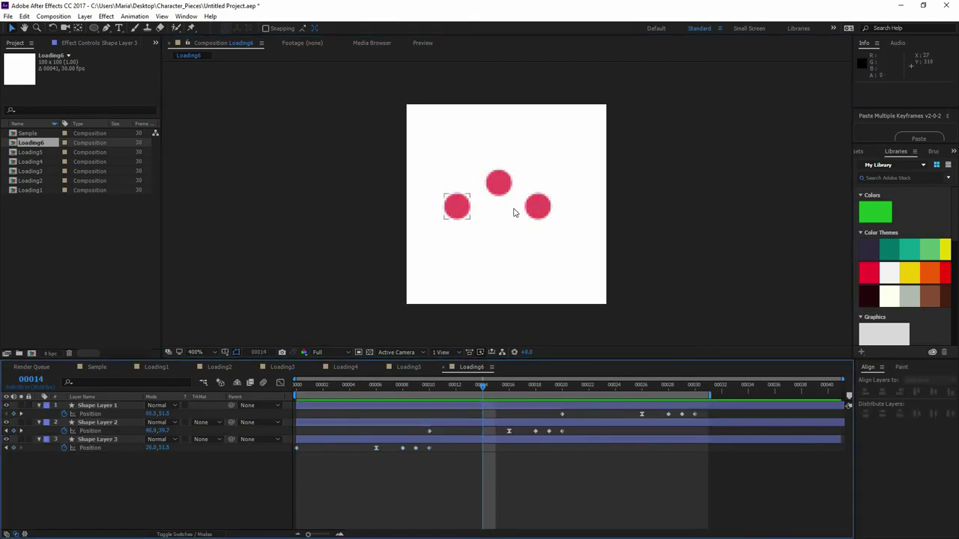
# Preview the bouncing circles, and pre-compose all three shape layers into a new composition named dots.
pyautogui.moveTo(403, 391); pyautogui.dragTo(610, 410)
pyautogui.press('space')
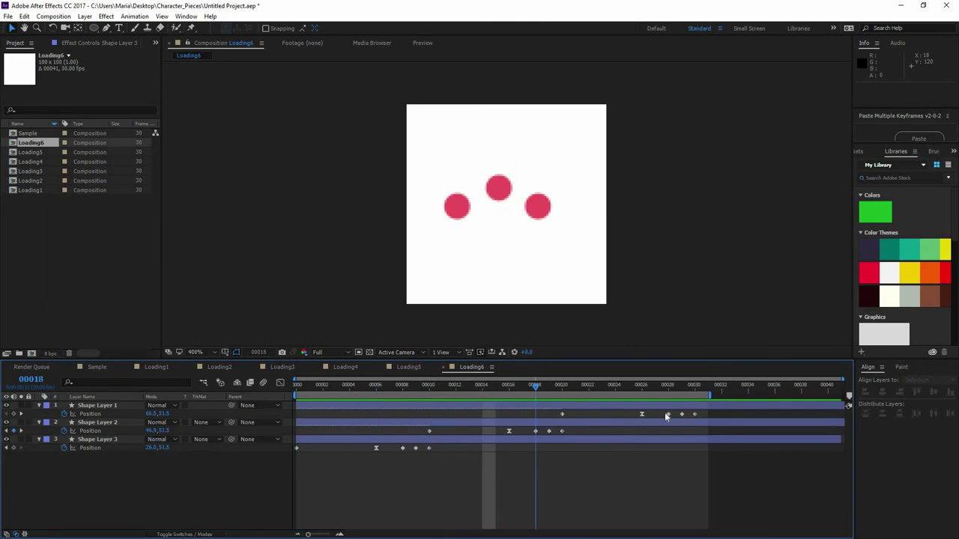
pyautogui.press('space')
pyautogui.press('Home')
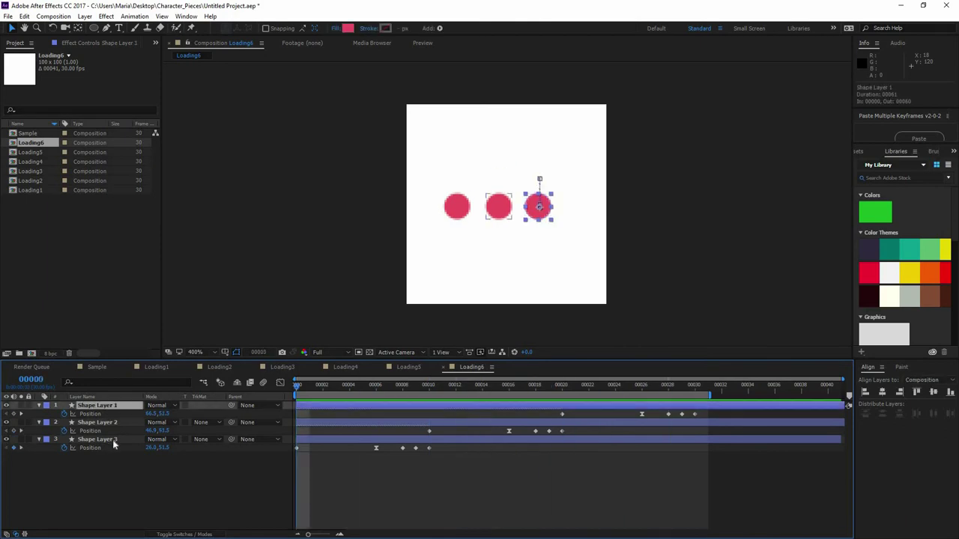
pyautogui.keyDown('shift'); pyautogui.click(113, 440); pyautogui.keyUp('shift')
pyautogui.rightClick(174, 409)
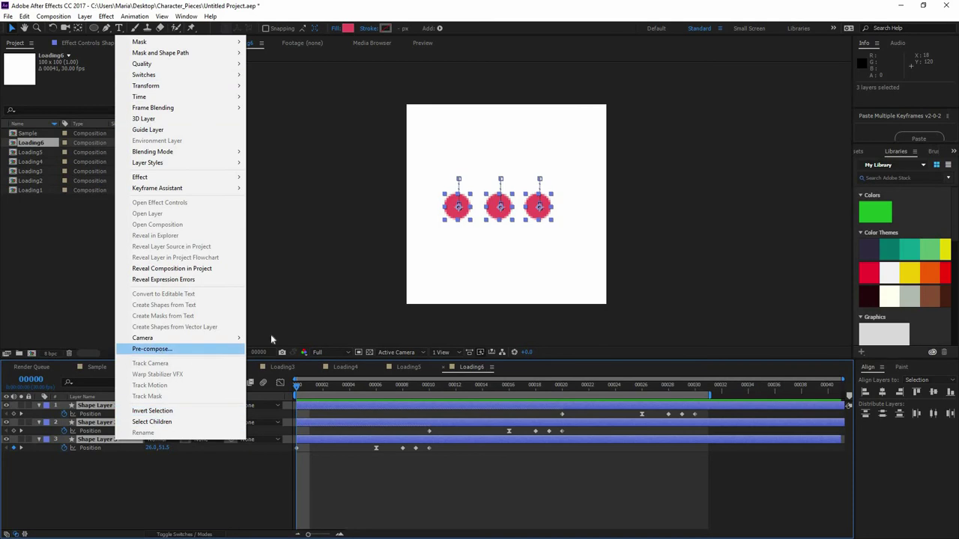
pyautogui.click(152, 349)
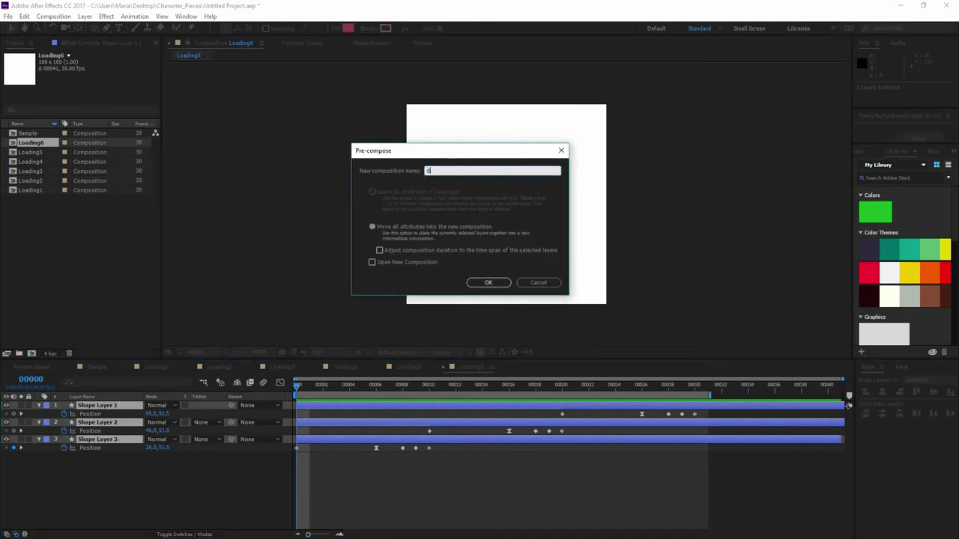
pyautogui.click(490, 284)
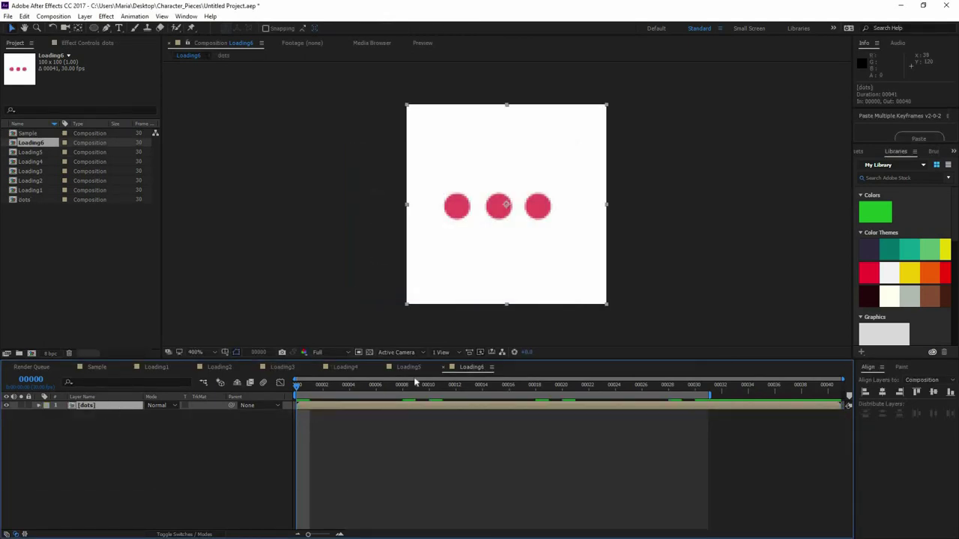
# Shift the dots layer slightly right until the three circles are horizontally centred in Loading6, and preview the loop.
pyautogui.moveTo(520, 236)
pyautogui.mouseDown()
pyautogui.moveTo(541, 235)
pyautogui.moveTo(531, 236)
pyautogui.mouseUp()
pyautogui.press('Left')
pyautogui.press('Left')
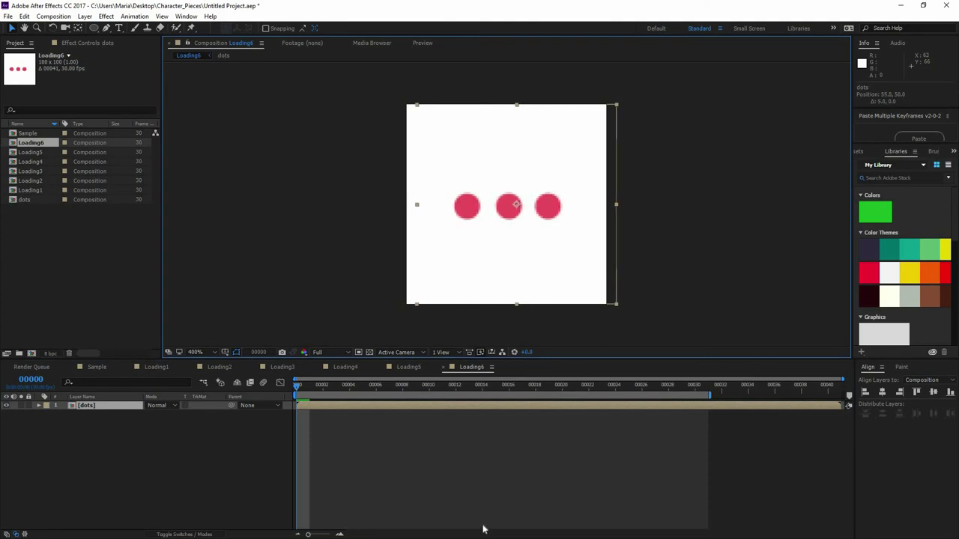
pyautogui.click(504, 496)
pyautogui.click(558, 274)
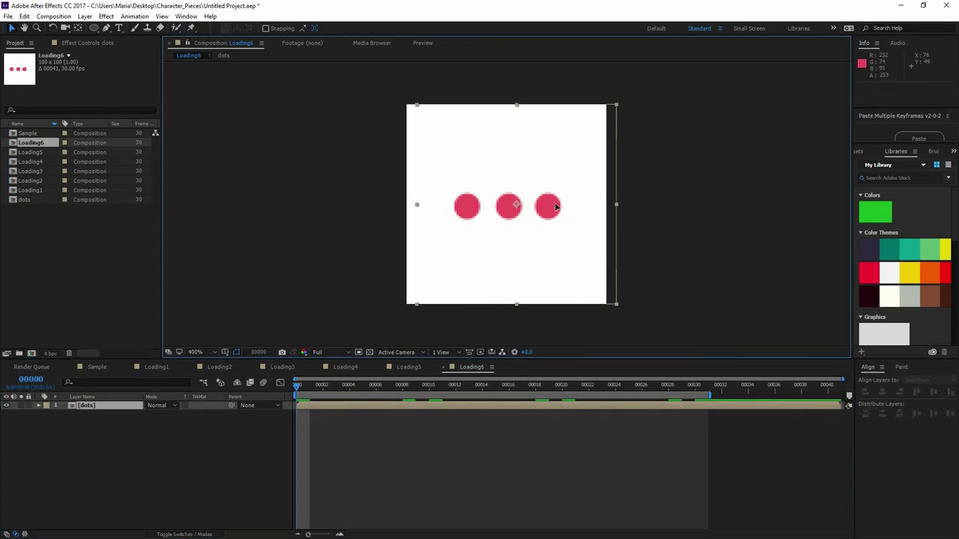
pyautogui.press('Left')
pyautogui.press('Left')
pyautogui.press('Left')
pyautogui.press('Left')
pyautogui.click(661, 444)
pyautogui.press('space')
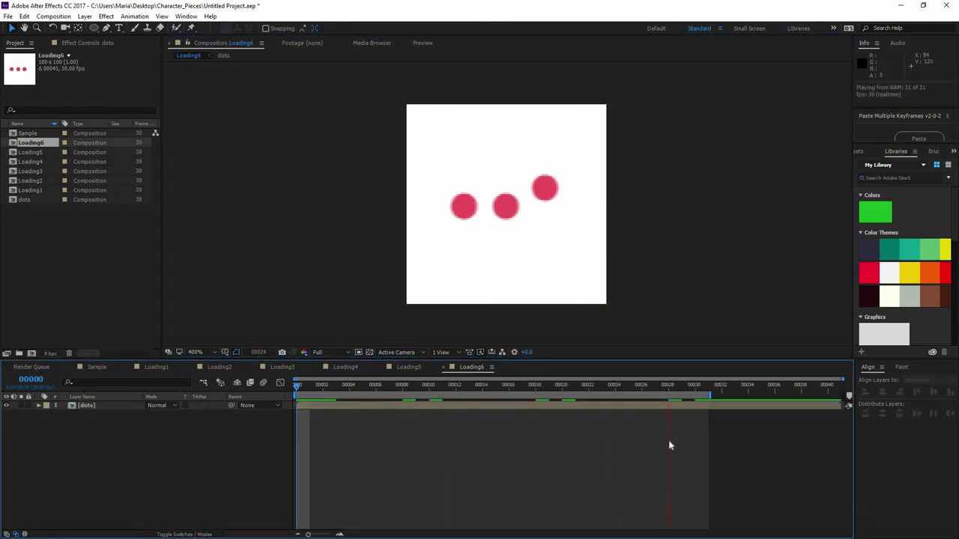
# Trim the Loading6 composition to its work area.
pyautogui.click(96, 367)
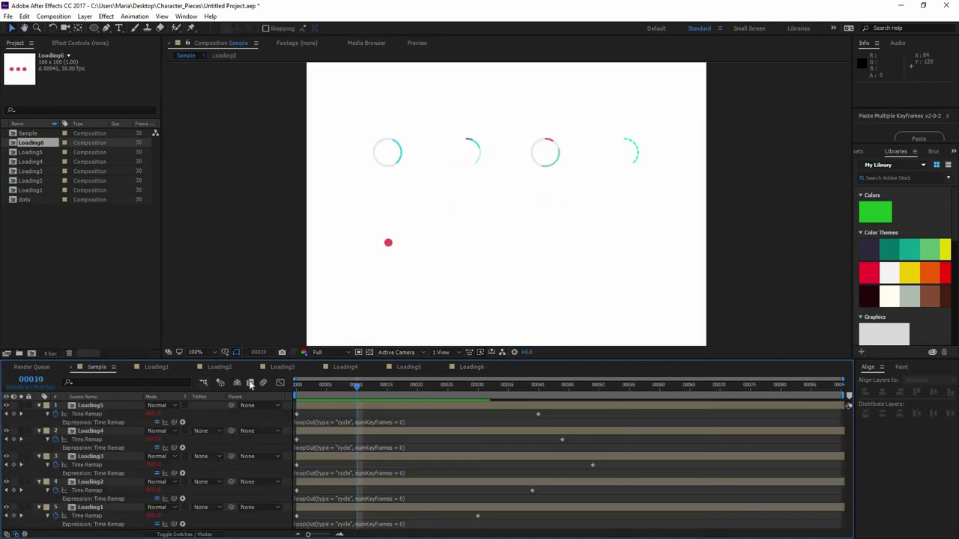
pyautogui.click(471, 367)
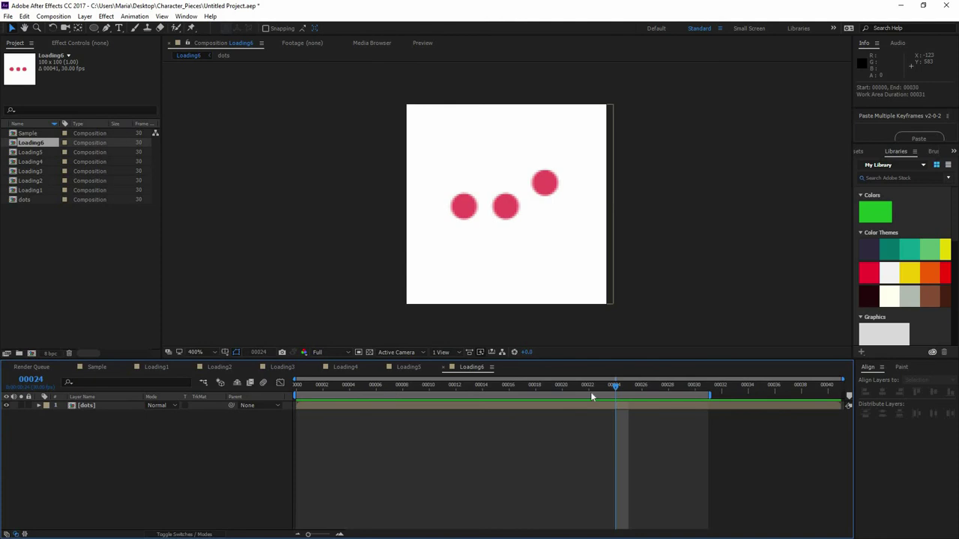
pyautogui.rightClick(680, 395)
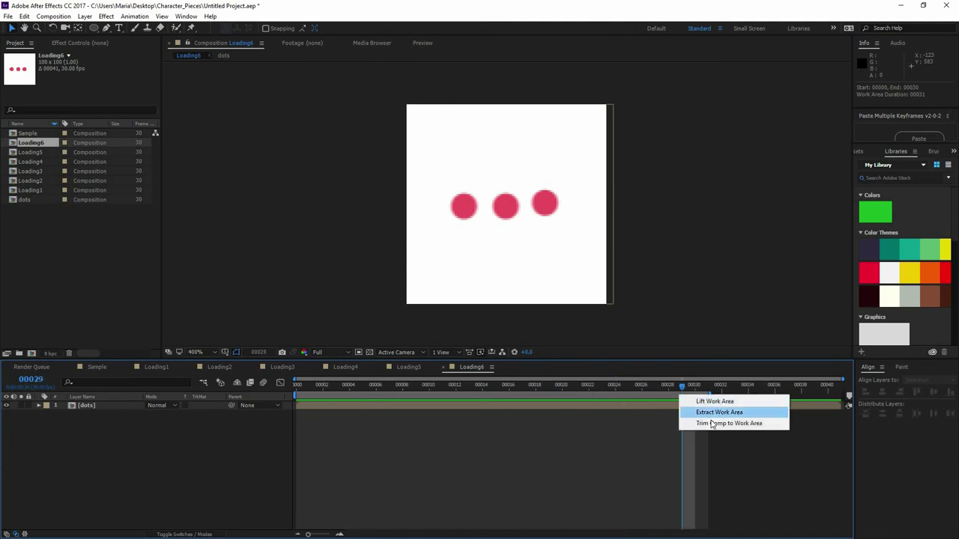
pyautogui.click(711, 424)
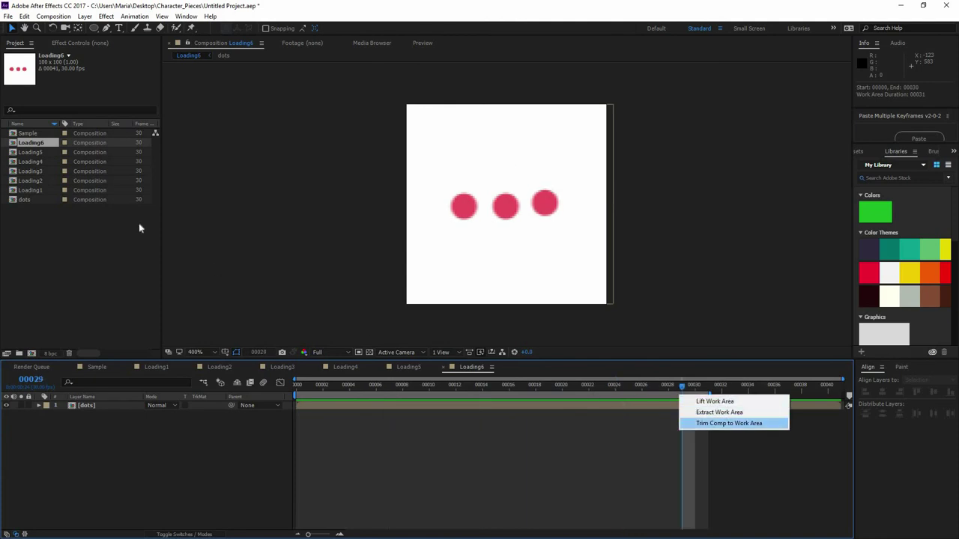
# Add Loading6 as the top layer of the Sample composition, and enable time remapping on it.
pyautogui.click(94, 367)
pyautogui.moveTo(49, 145); pyautogui.dragTo(122, 407)
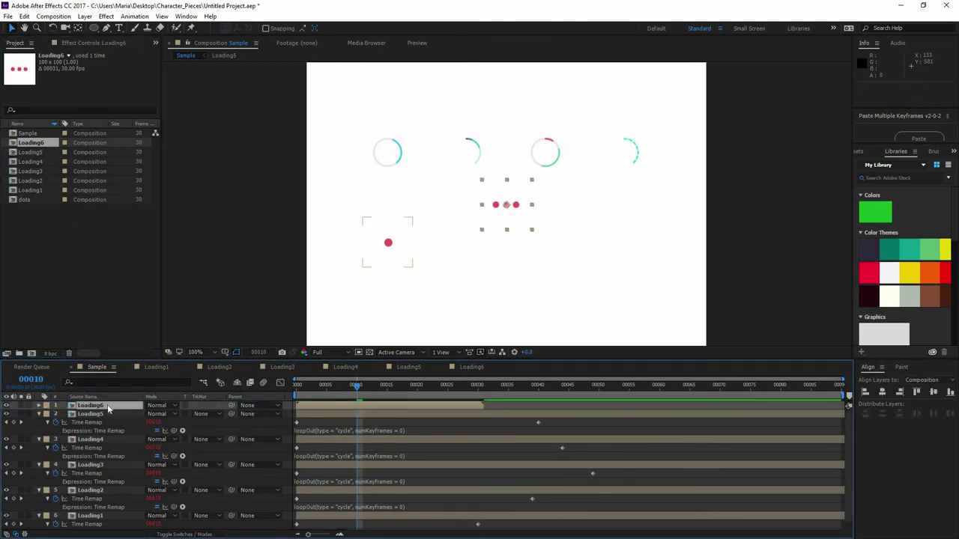
pyautogui.rightClick(107, 404)
pyautogui.moveTo(179, 195)
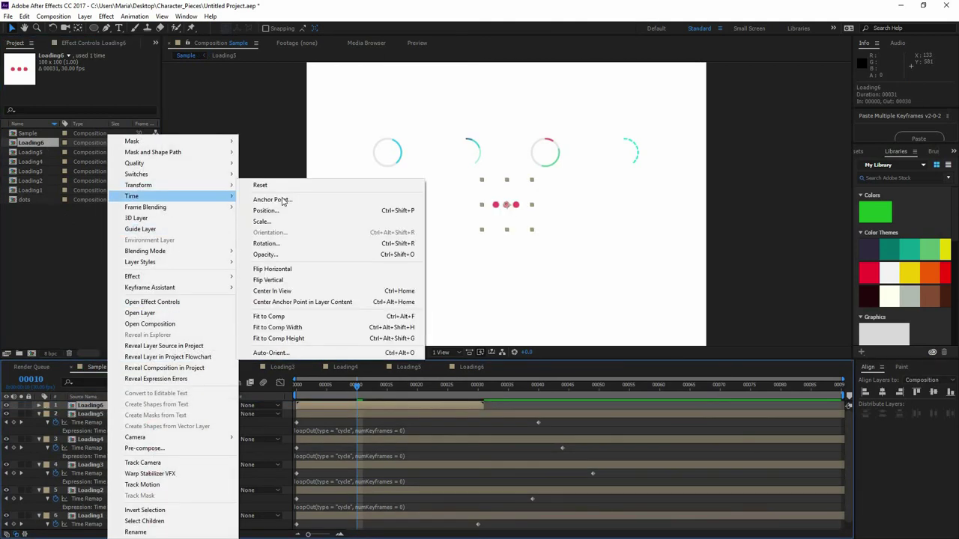
pyautogui.click(283, 196)
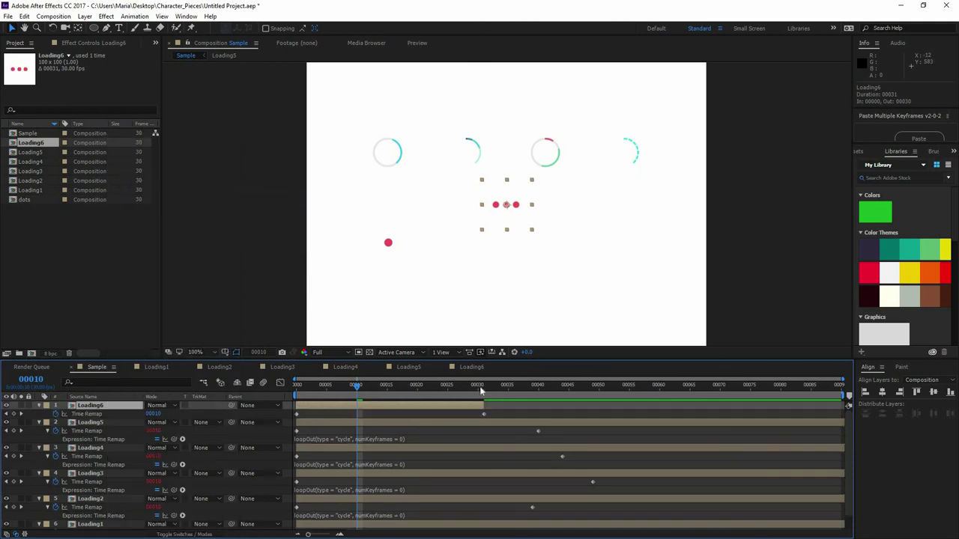
# Replace Loading6's last time remap keyframe with one at frame 30, and extend the layer's end to frame 99.
pyautogui.click(481, 391)
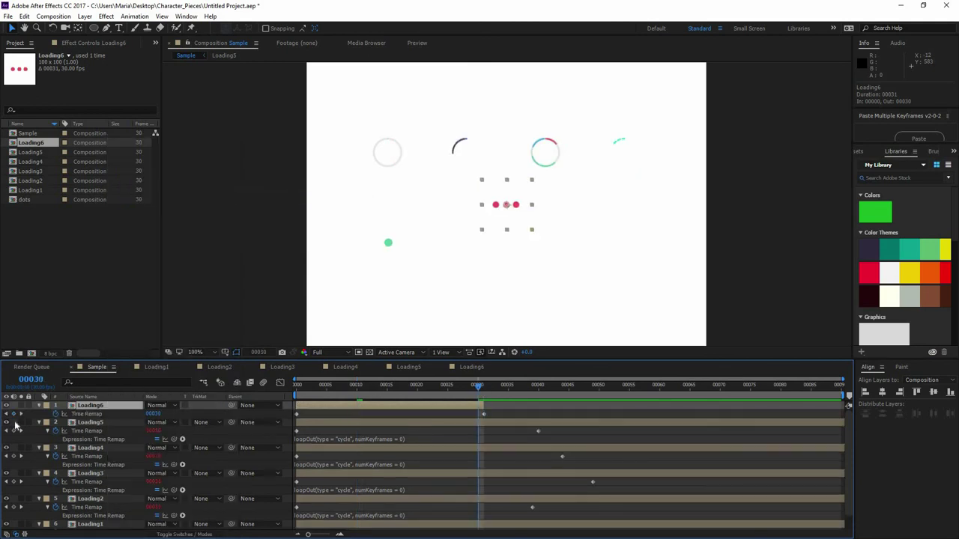
pyautogui.click(484, 415)
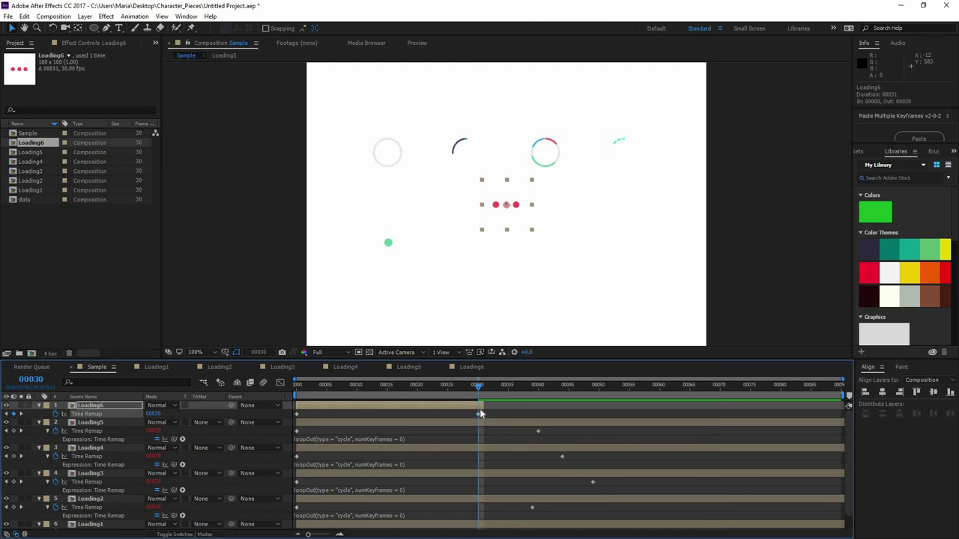
pyautogui.click(487, 403)
pyautogui.moveTo(751, 413); pyautogui.dragTo(903, 416)
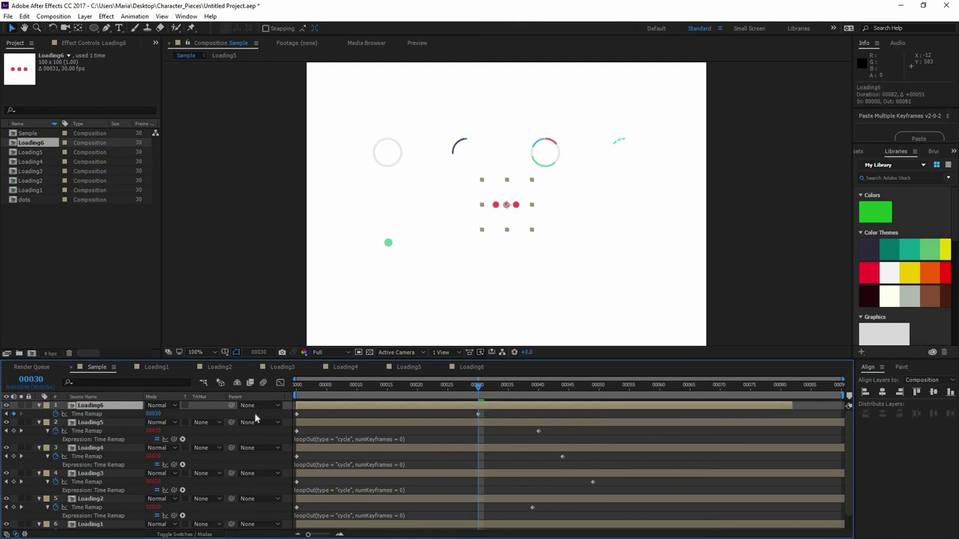
# Loop Loading6's time remap with the expression loopOut(type = "cycle", numKeyframes = 0) copied from Loading5, and preview the playback.
pyautogui.keyDown('alt'); pyautogui.click(60, 414); pyautogui.keyUp('alt')
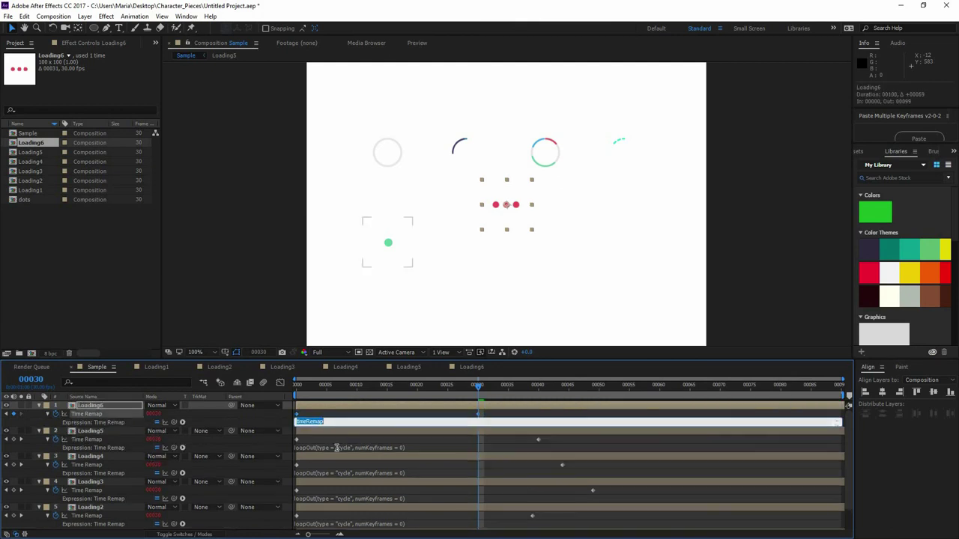
pyautogui.click(335, 446)
pyautogui.hotkey('ctrl', 'c')
pyautogui.click(308, 421)
pyautogui.hotkey('ctrl', 'v')
pyautogui.press('KP_Enter')
pyautogui.press('space')
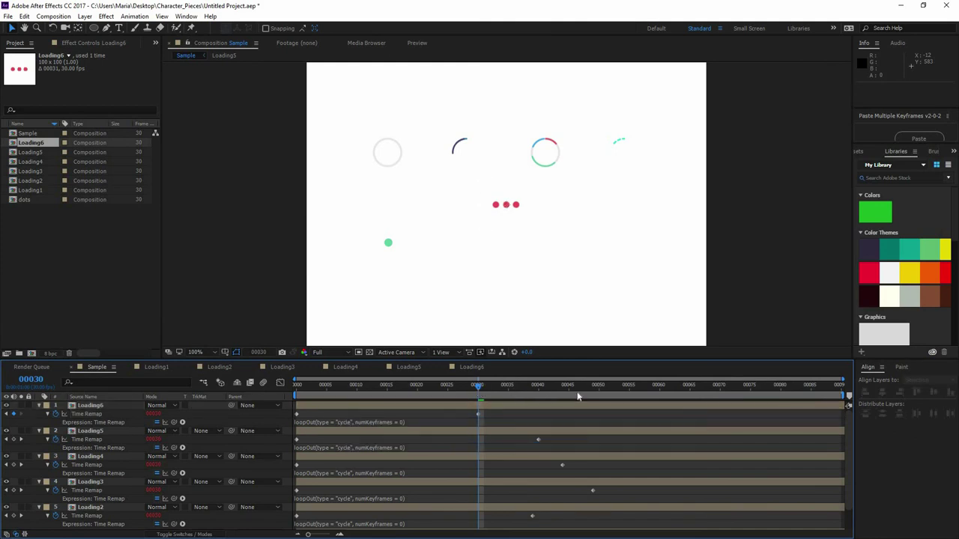
# Place Loading6 right of Loading5 at about x 318, y 377 with both layers' top edges aligned, and preview the loaders.
pyautogui.click(93, 407)
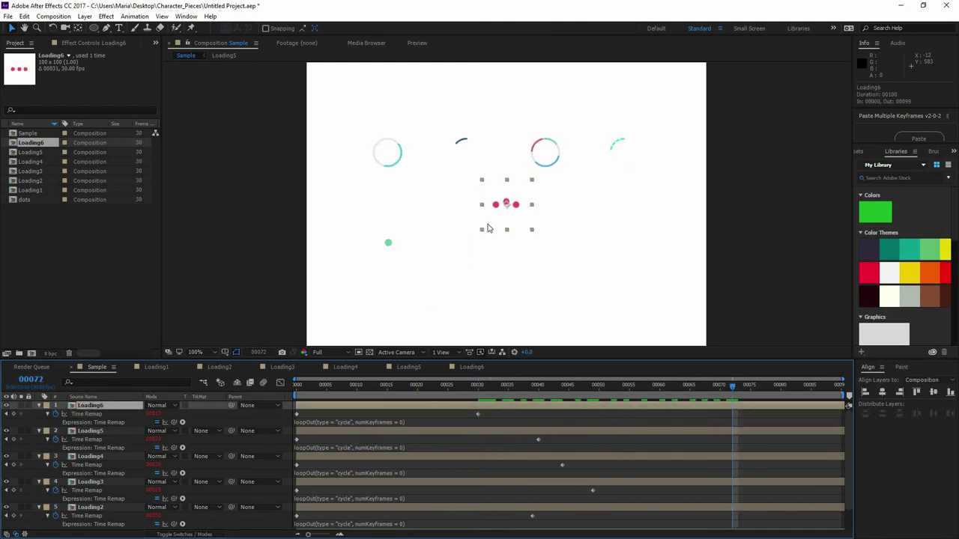
pyautogui.moveTo(482, 242); pyautogui.dragTo(431, 270)
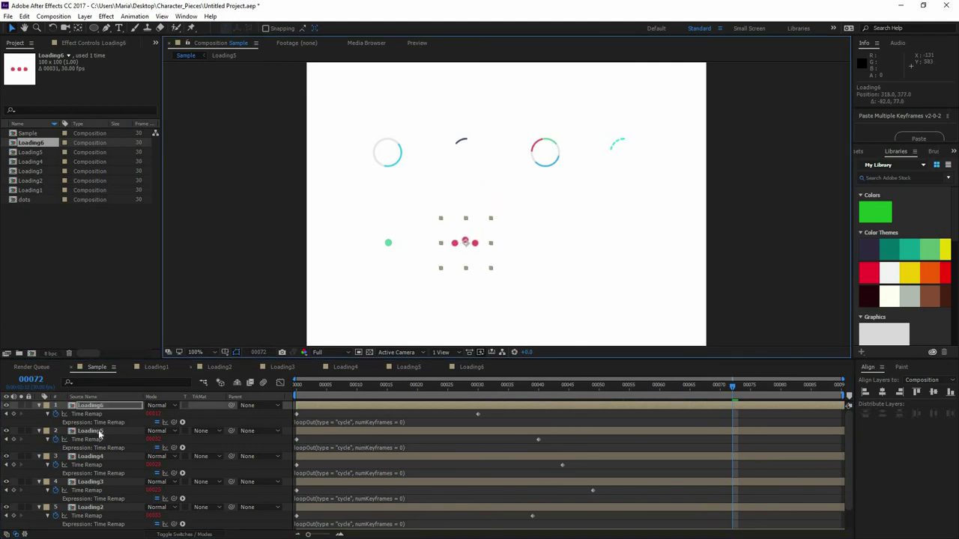
pyautogui.keyDown('shift'); pyautogui.click(91, 431); pyautogui.keyUp('shift')
pyautogui.click(918, 395)
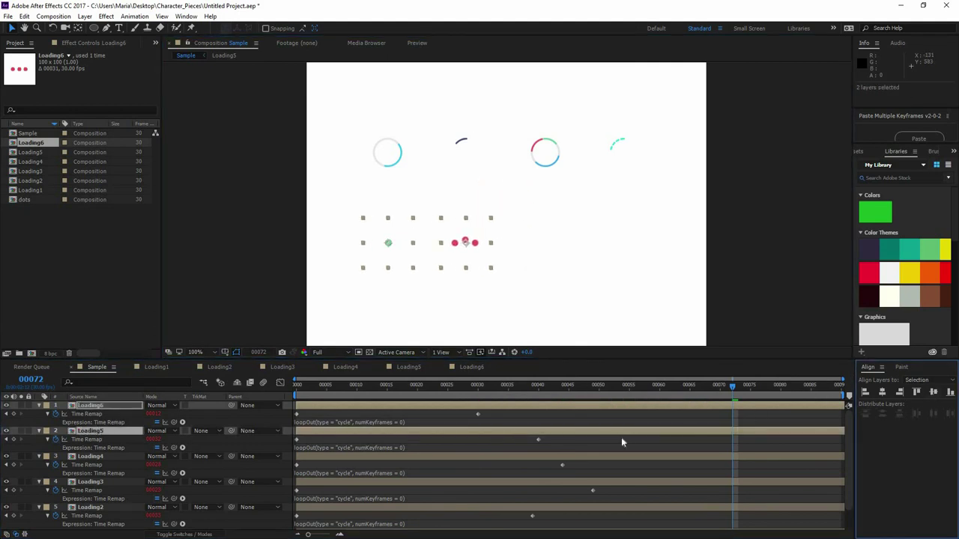
pyautogui.click(646, 414)
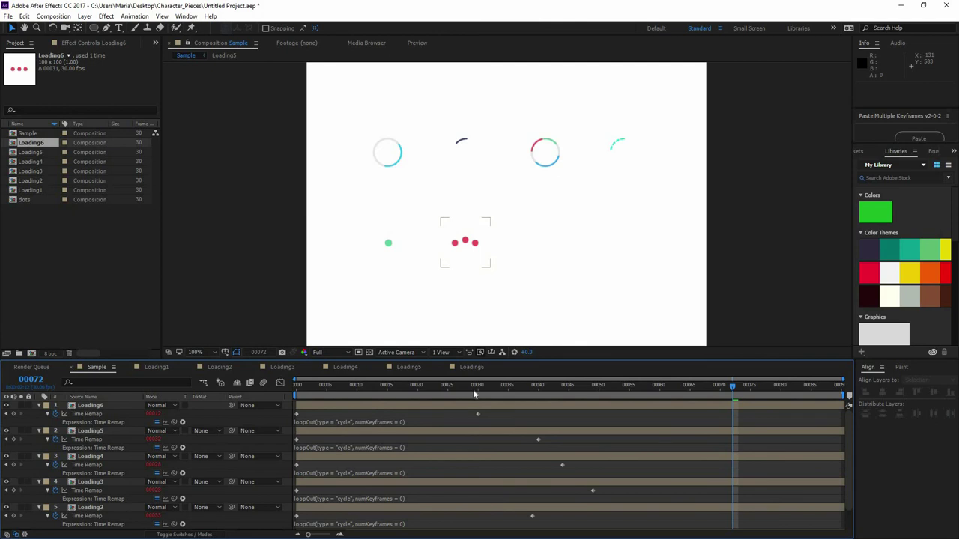
pyautogui.press('space')
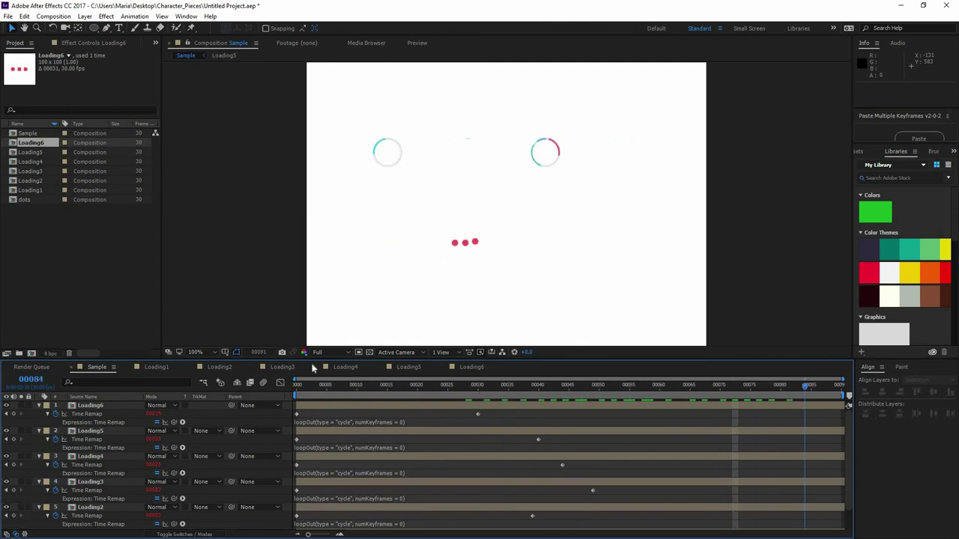